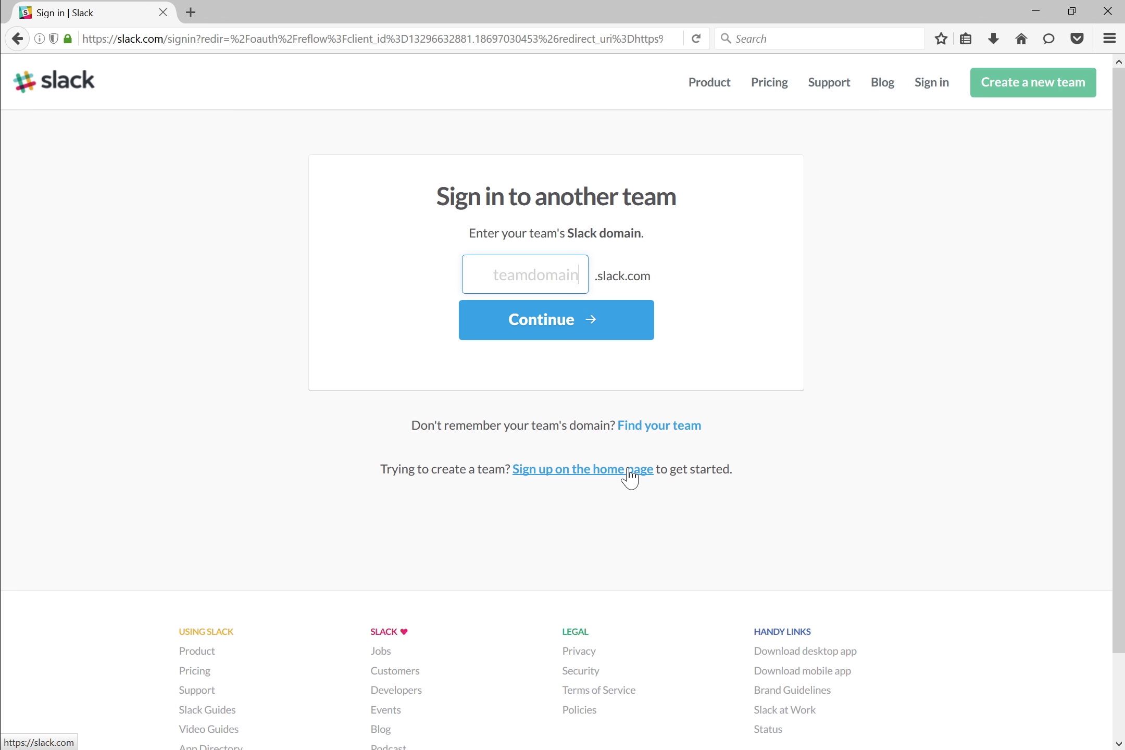
Step: Return to the SketchMyApp onboarding page and link Dropbox to SketchMyApp Prototyper, signing in with the account password
click(17, 38)
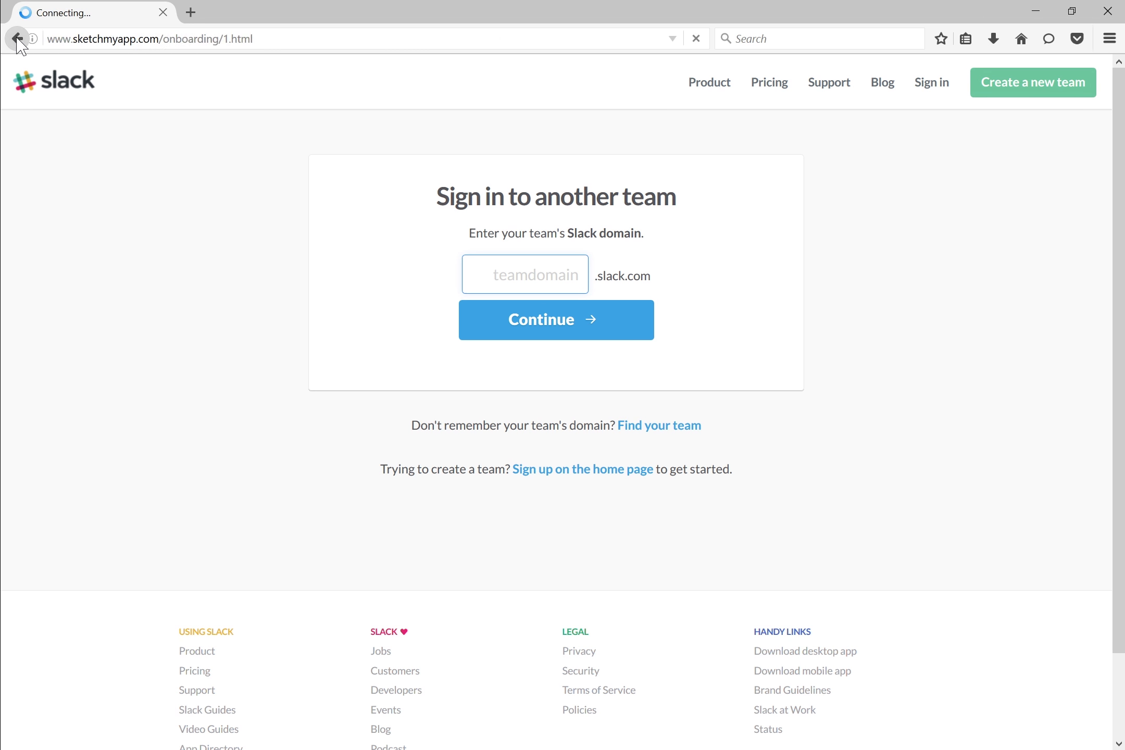
click(386, 416)
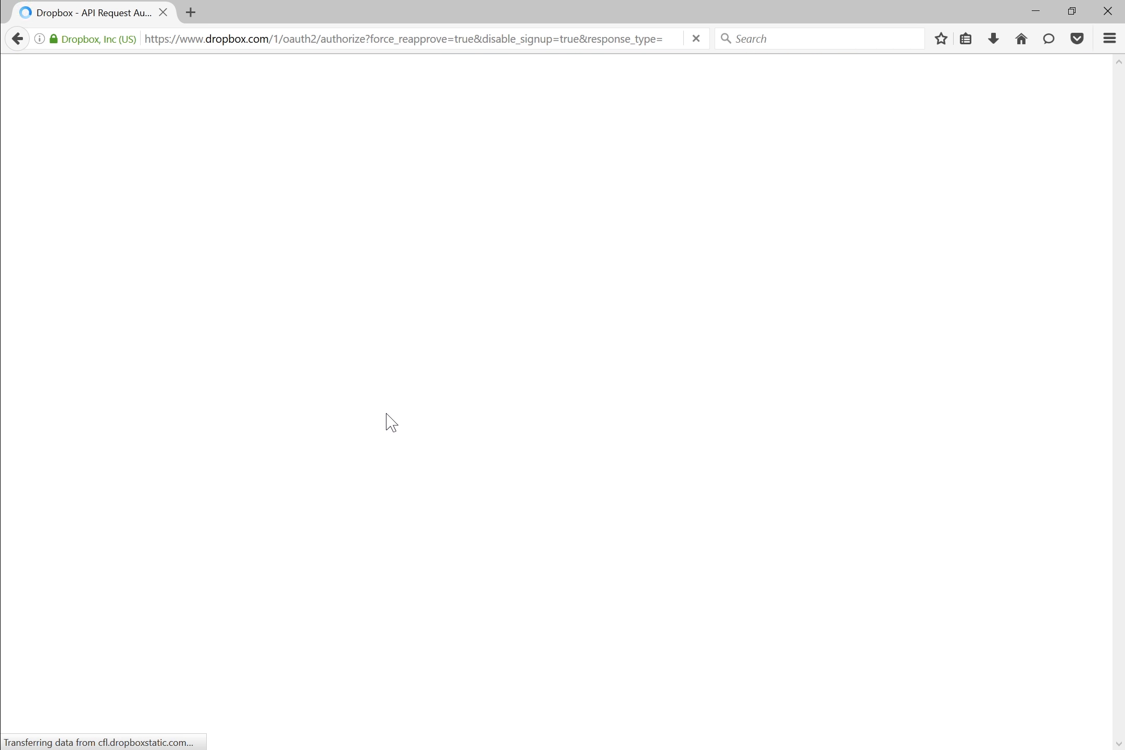
text(••)
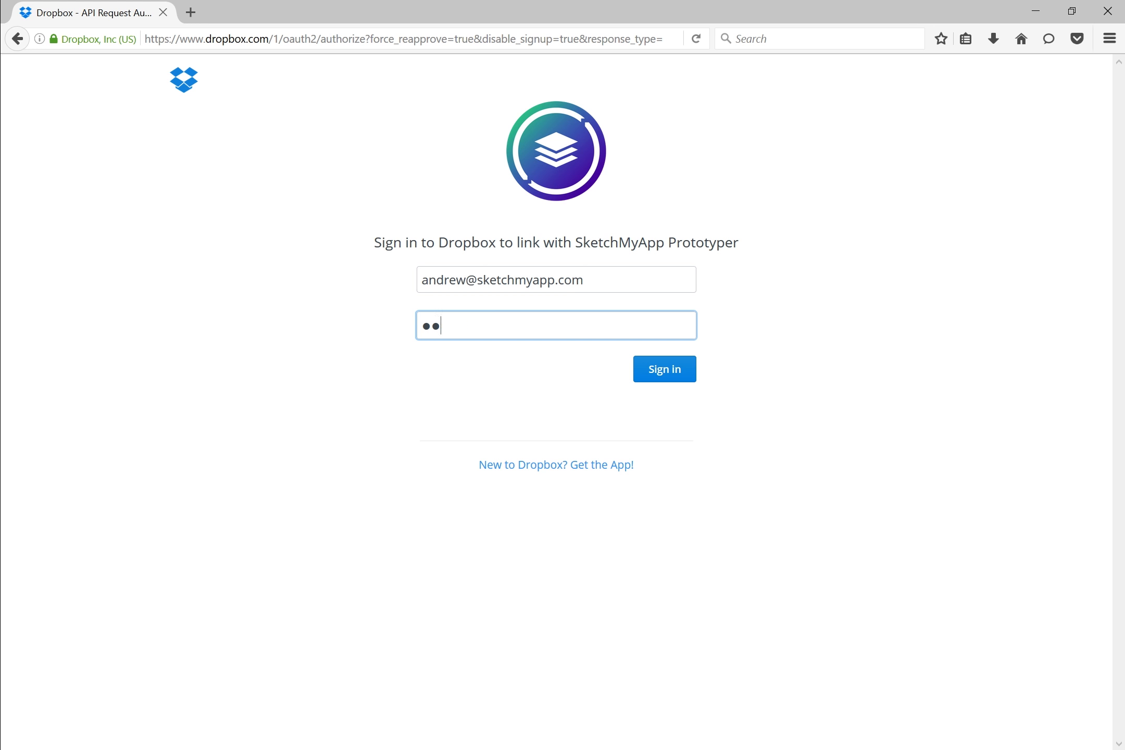
text(•••••)
key(Return)
click(612, 348)
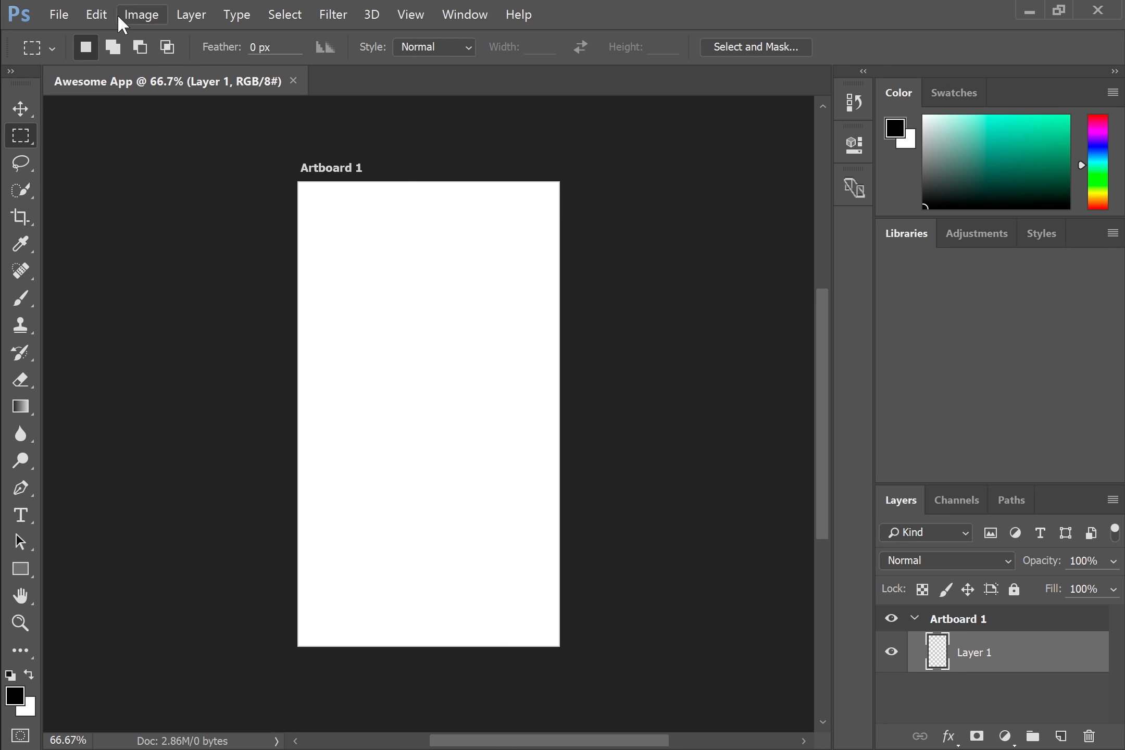
Step: Exit Photoshop and open the Adobe Creative Cloud desktop app at its Home section
click(59, 15)
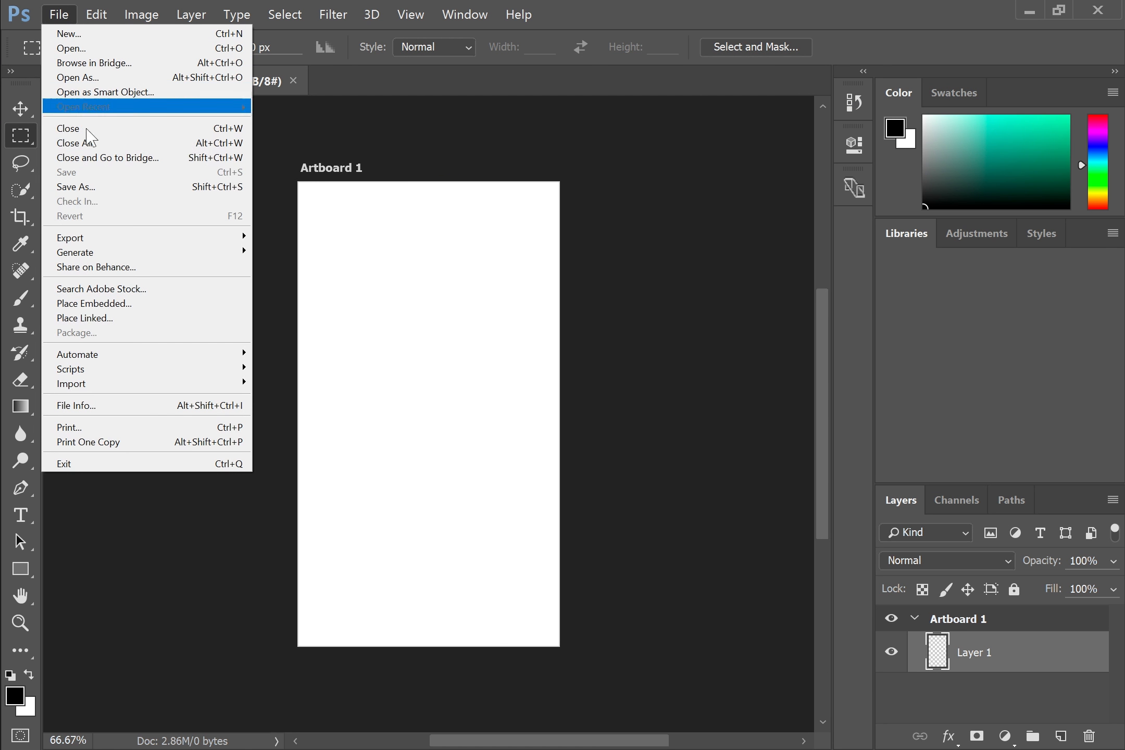
click(79, 461)
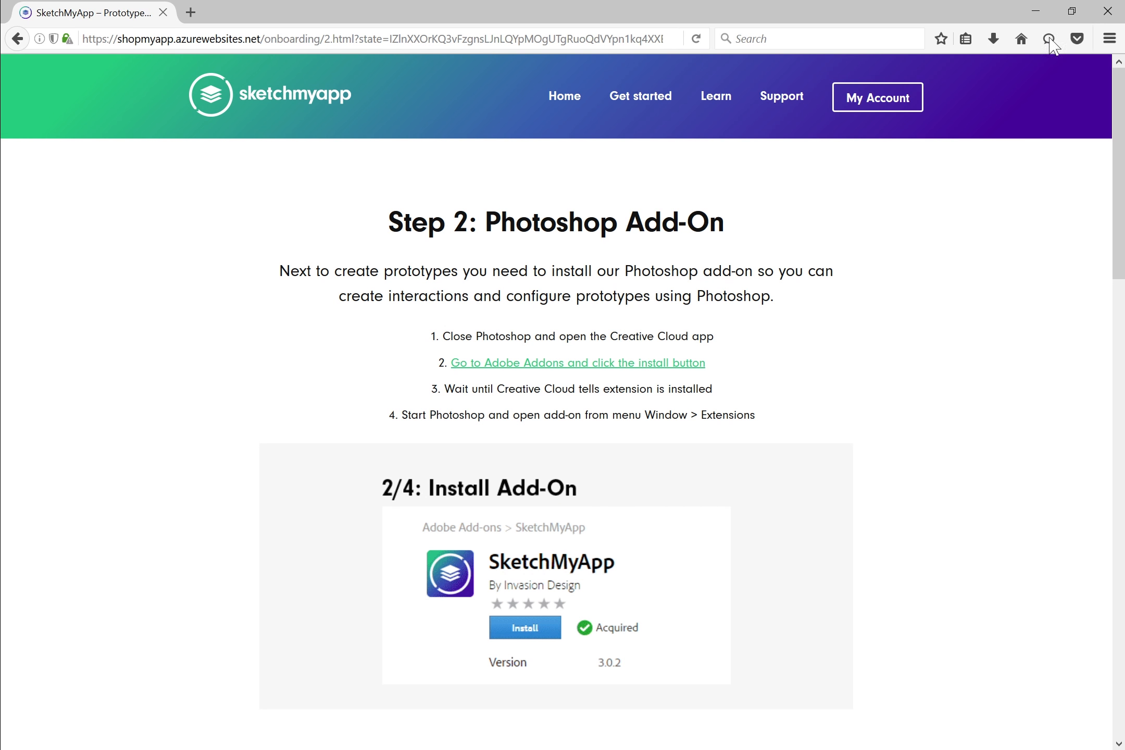
click(1072, 11)
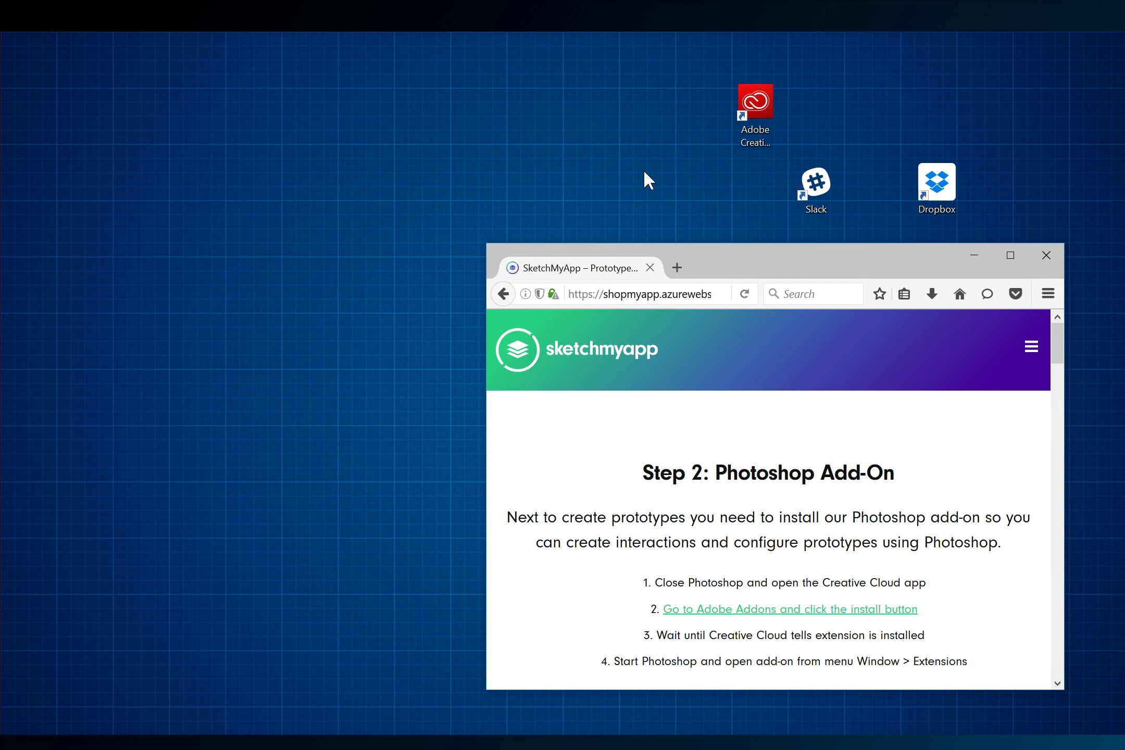
click(757, 138)
double_click(760, 143)
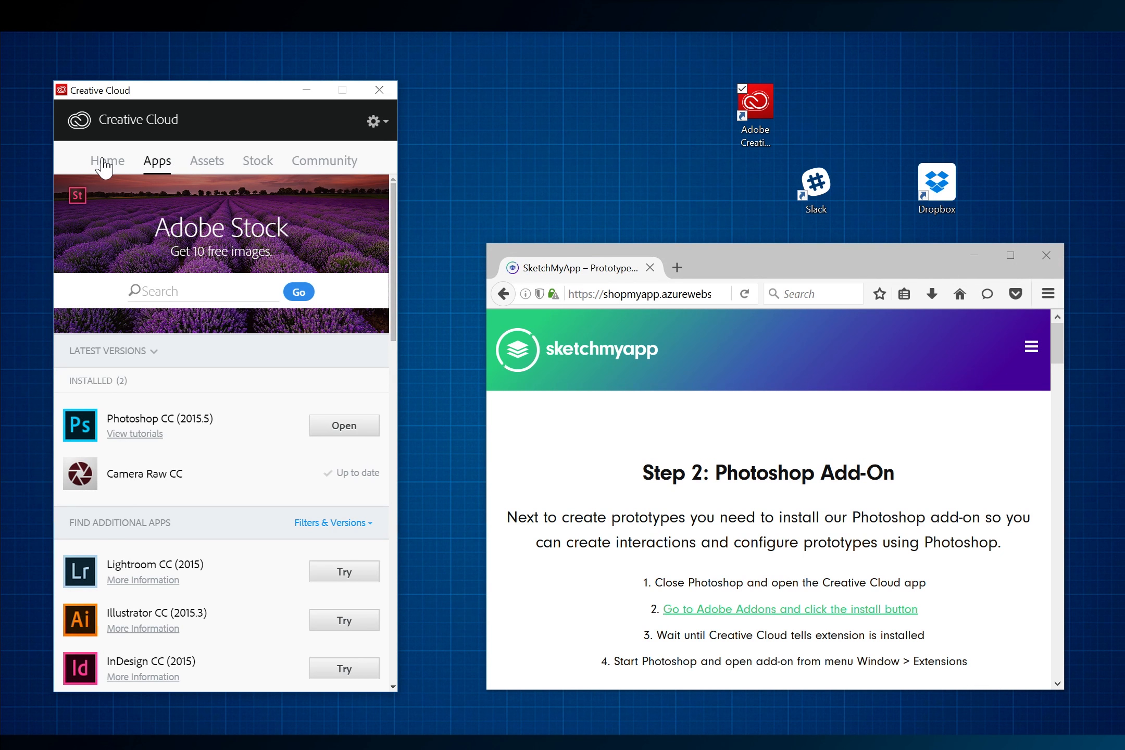
click(105, 166)
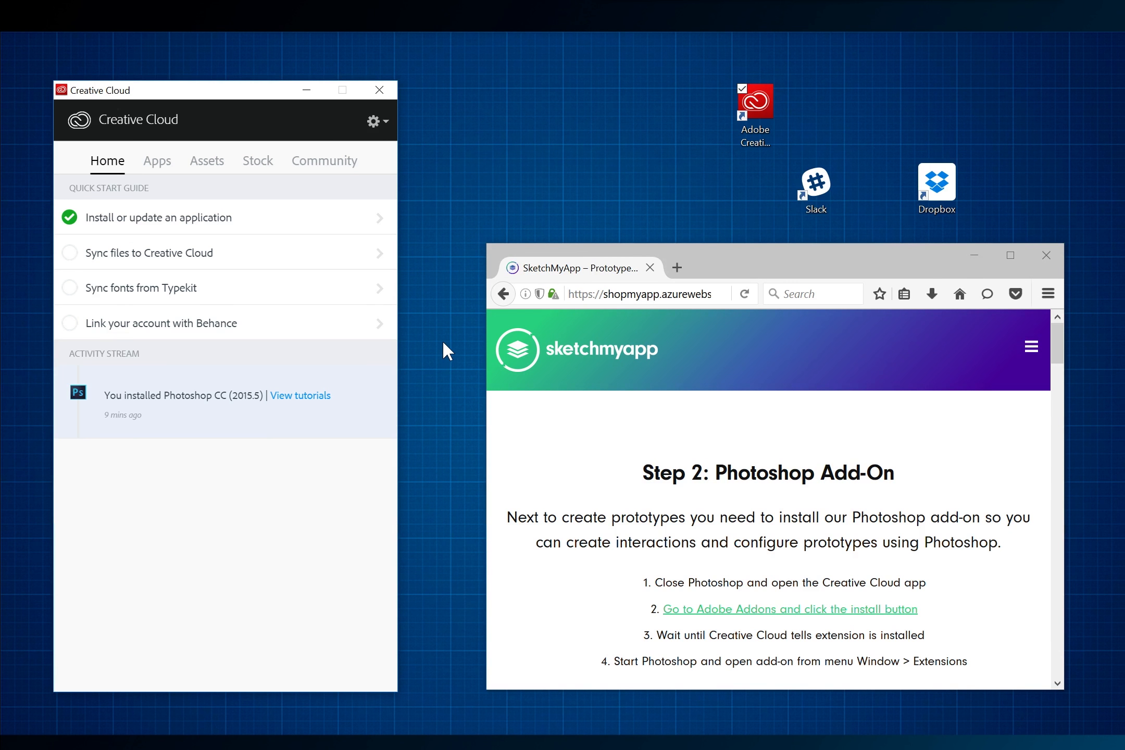
Step: Switch to the browser, open SketchMyApp's Adobe Add-ons page from the onboarding instructions, and sign in to Adobe with the account password
click(1011, 258)
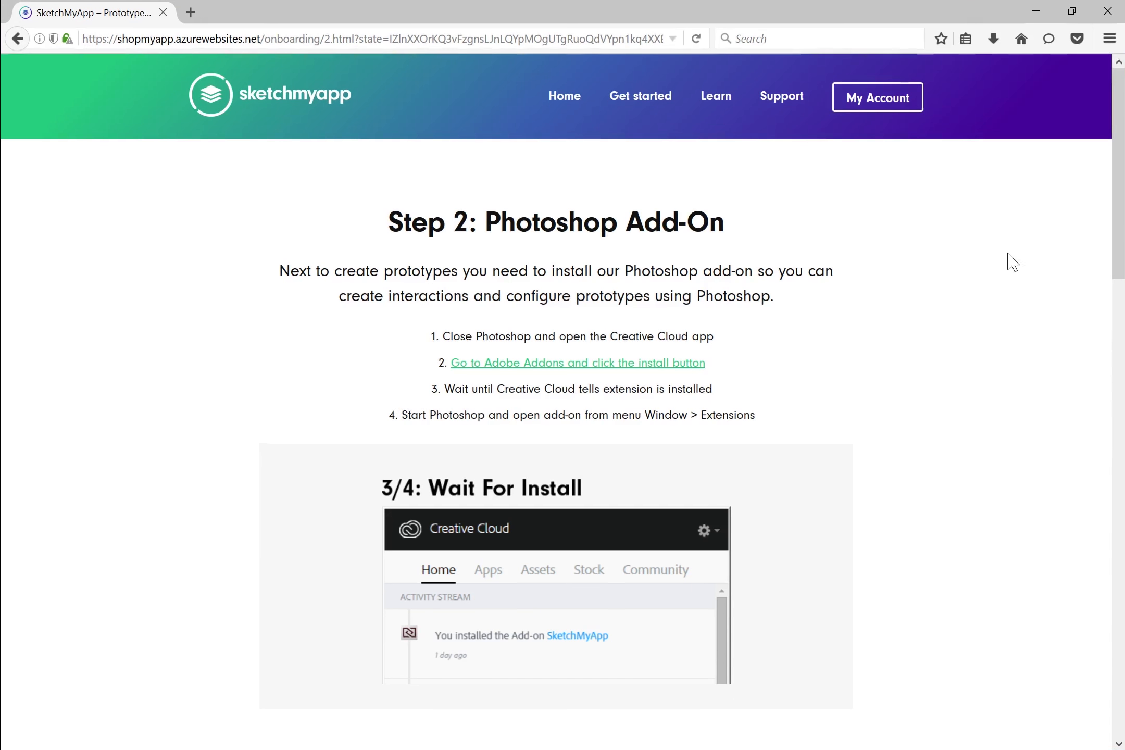
click(564, 364)
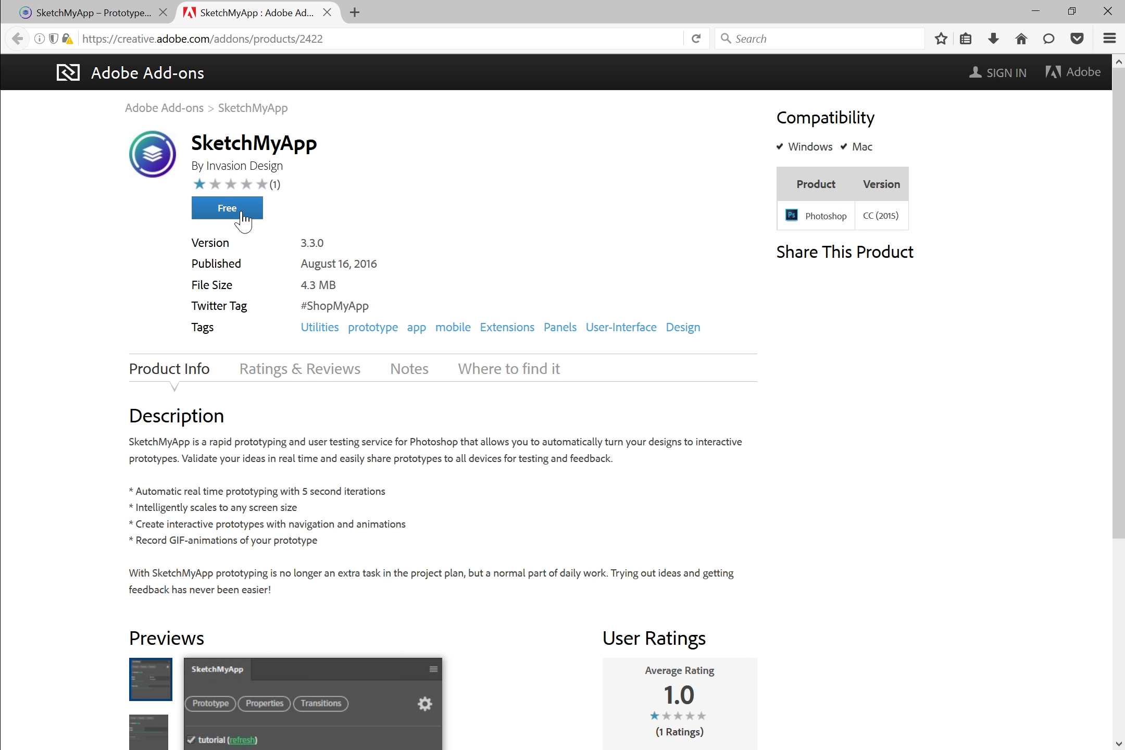
click(1006, 73)
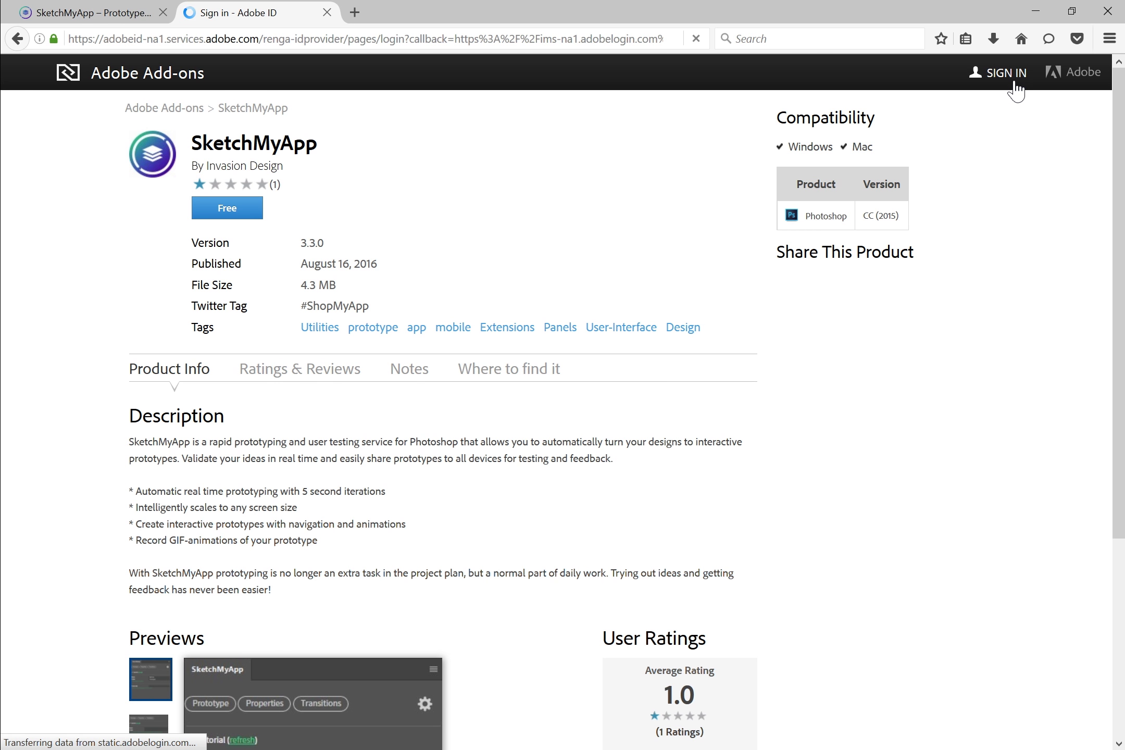
text(•••)
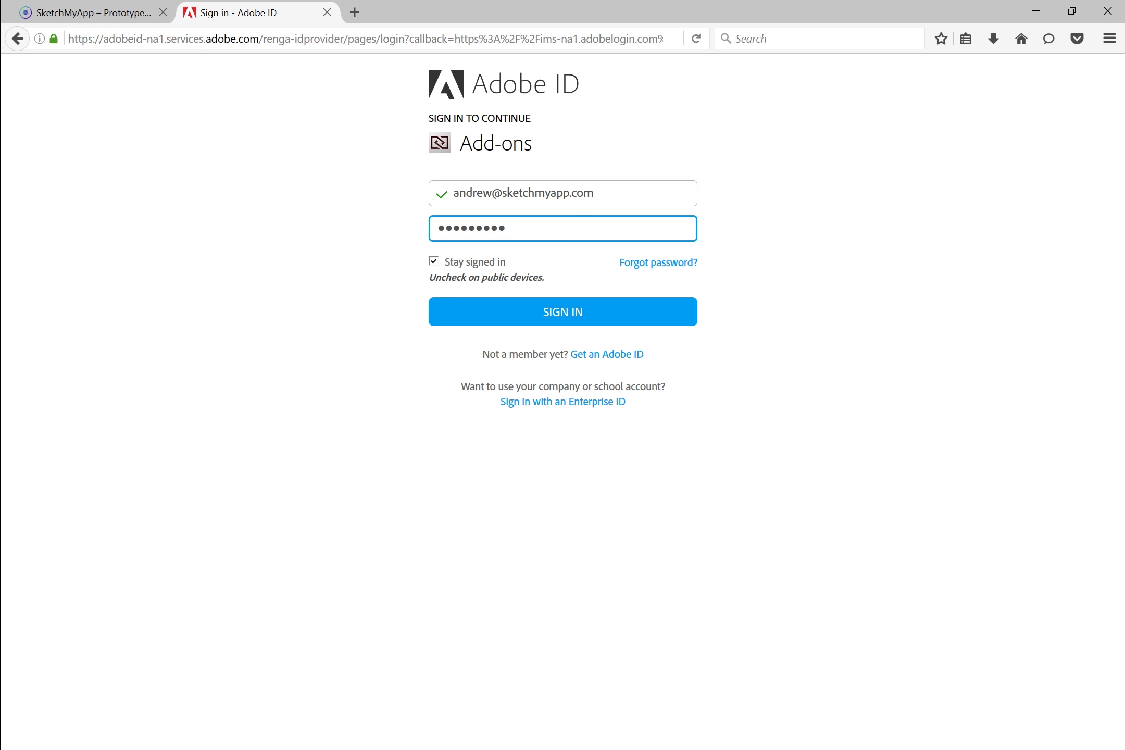
click(659, 313)
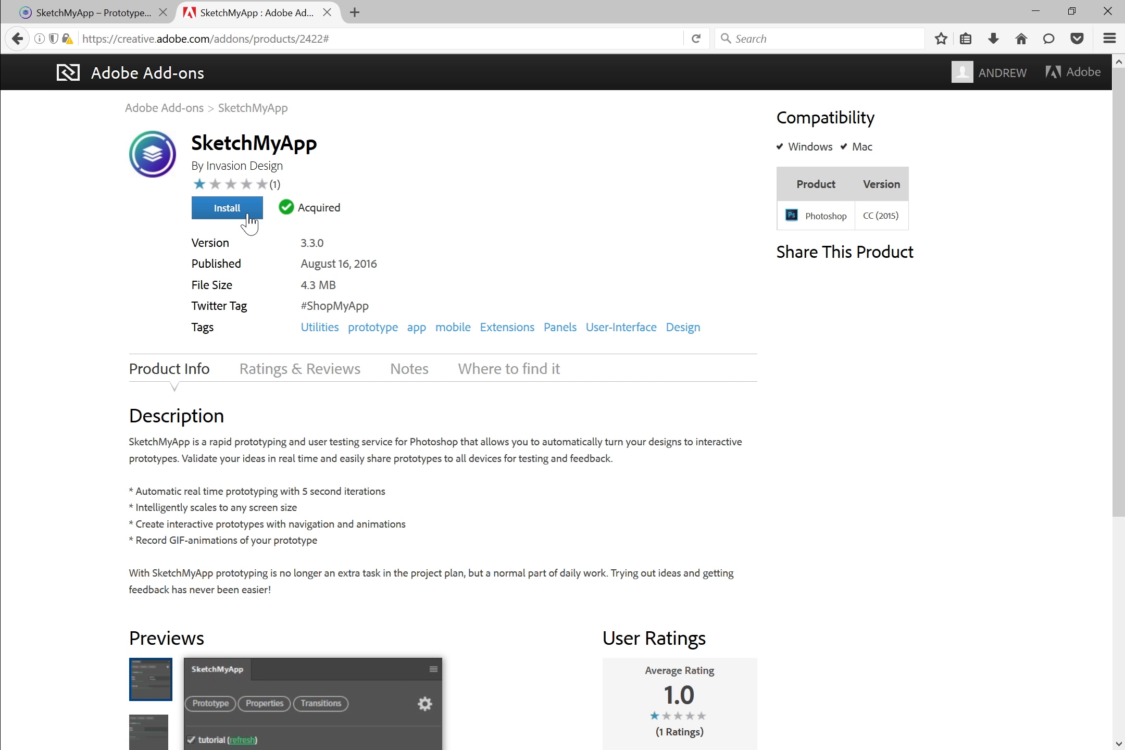
Step: Install the SketchMyApp add-on, bring Creative Cloud's activity stream into view, and return to the onboarding page
click(250, 215)
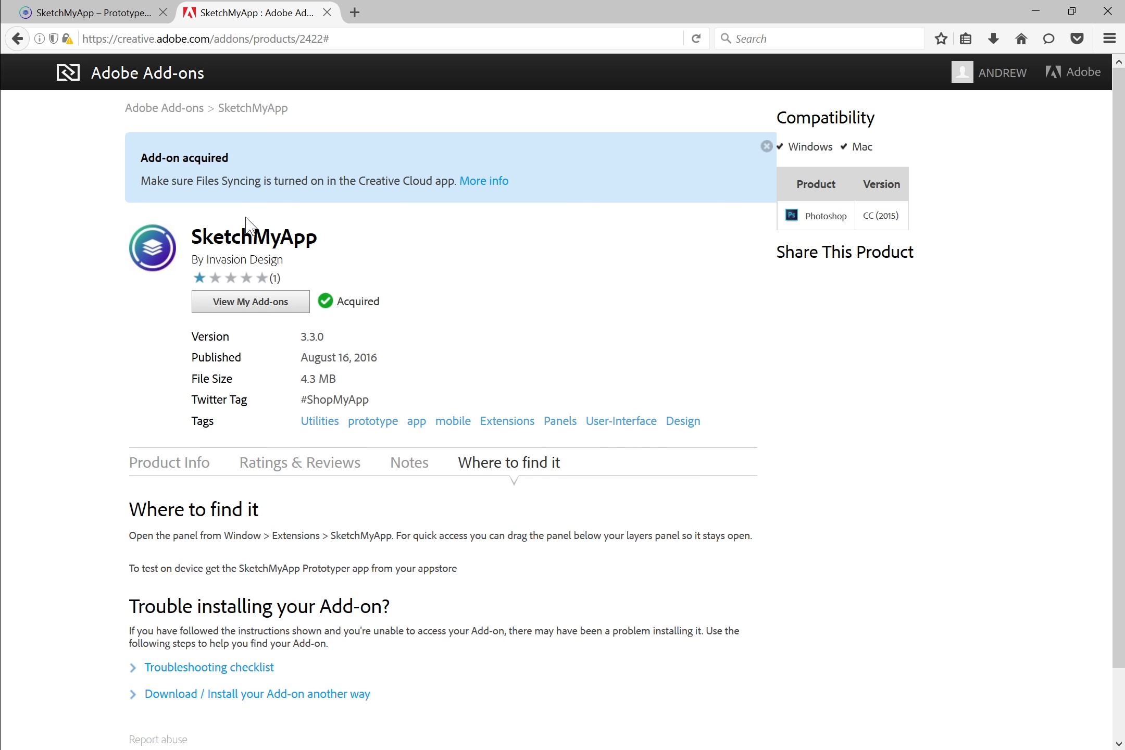
click(1072, 11)
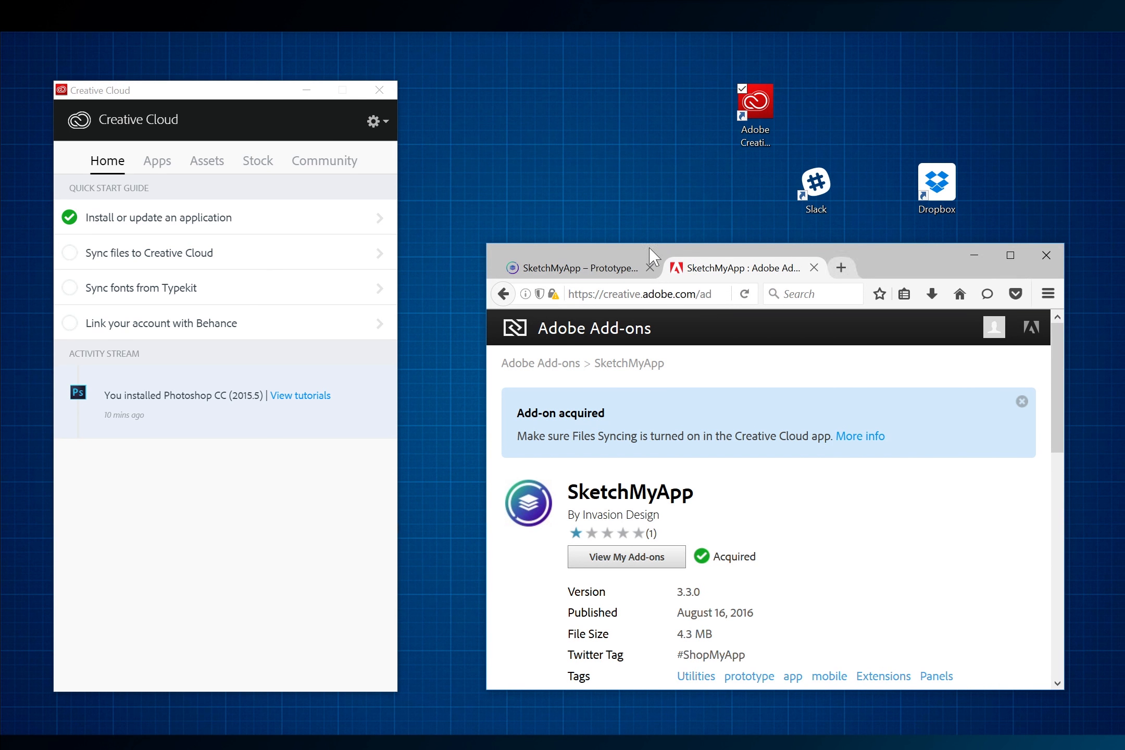
click(571, 271)
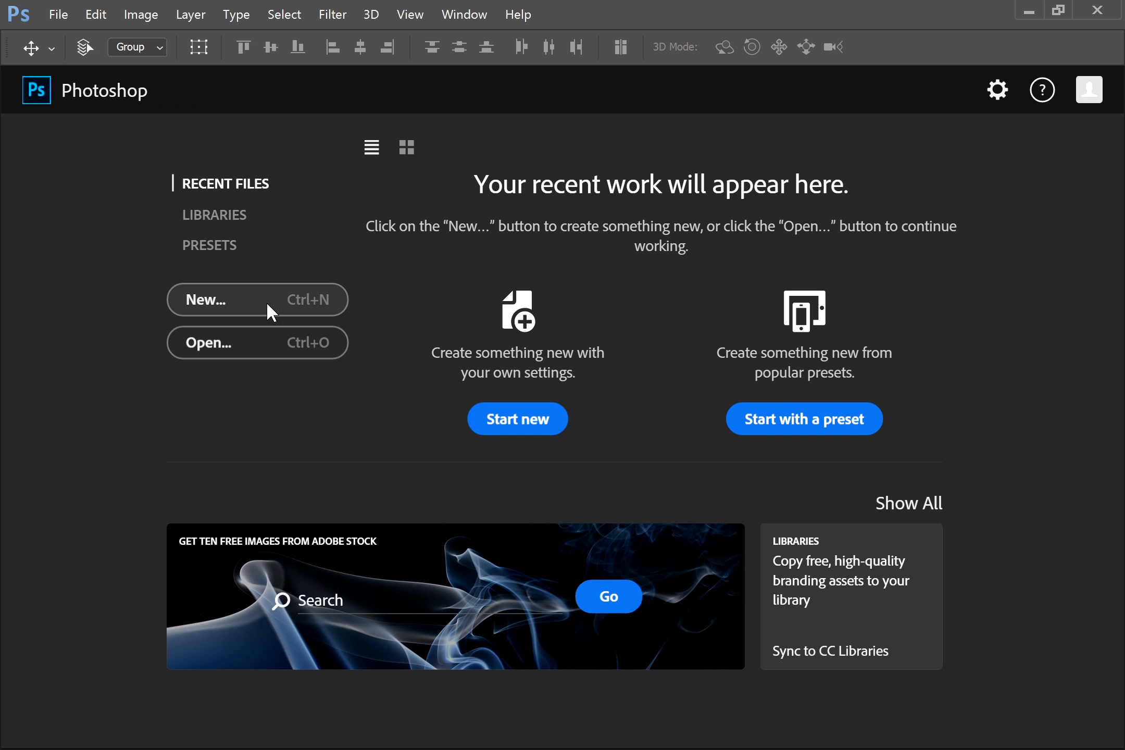
Step: In Photoshop, create a document named Awesome App with an iPhone 6 artboard of 750 by 1334 pixels and white background
click(268, 307)
text(Awesome App)
key(Tab)
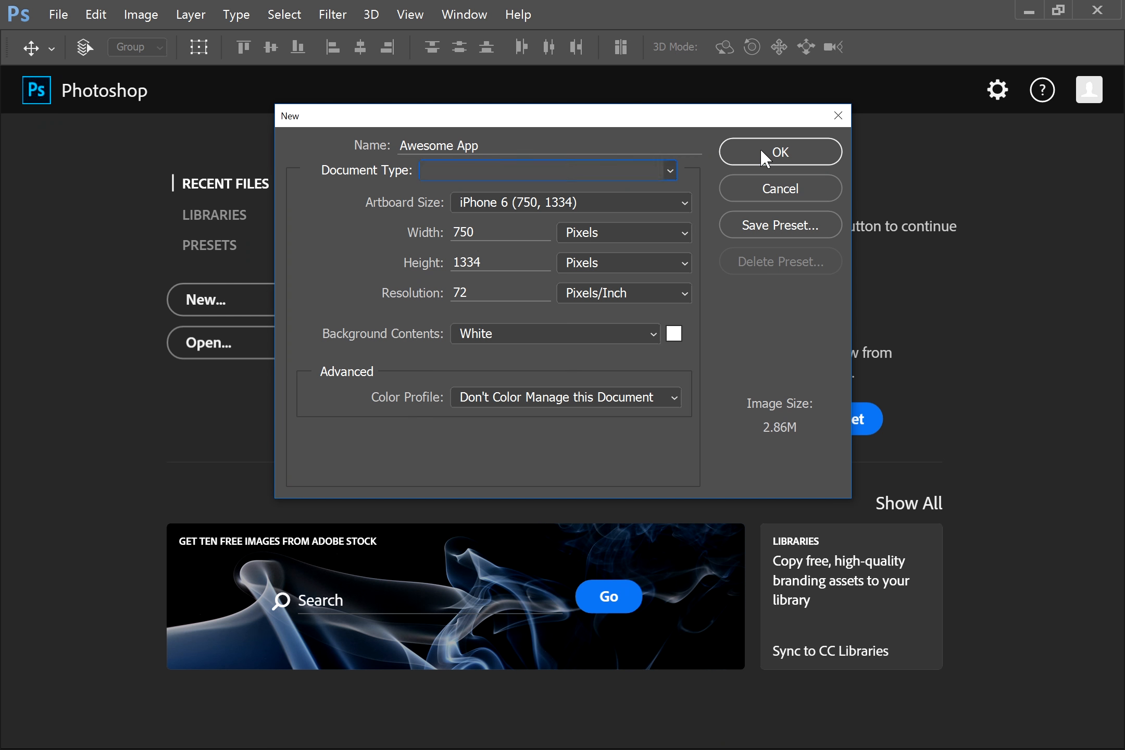
click(760, 151)
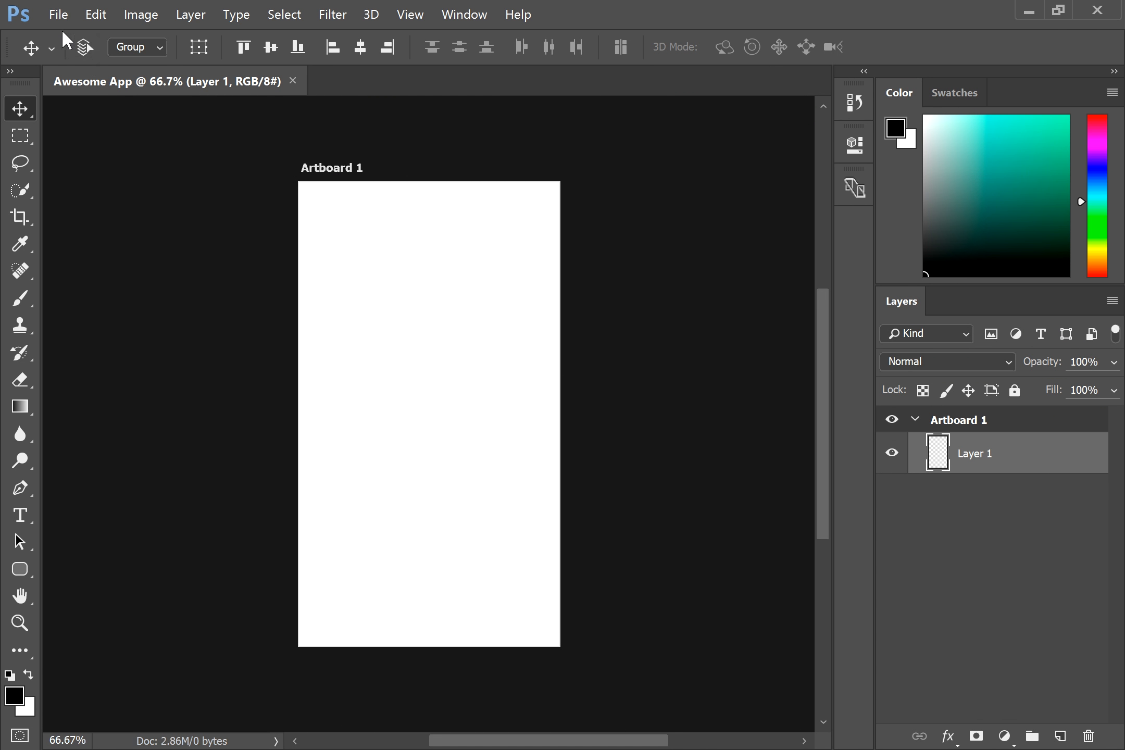
Step: Open the SketchMyApp extension for the Awesome App document
click(471, 16)
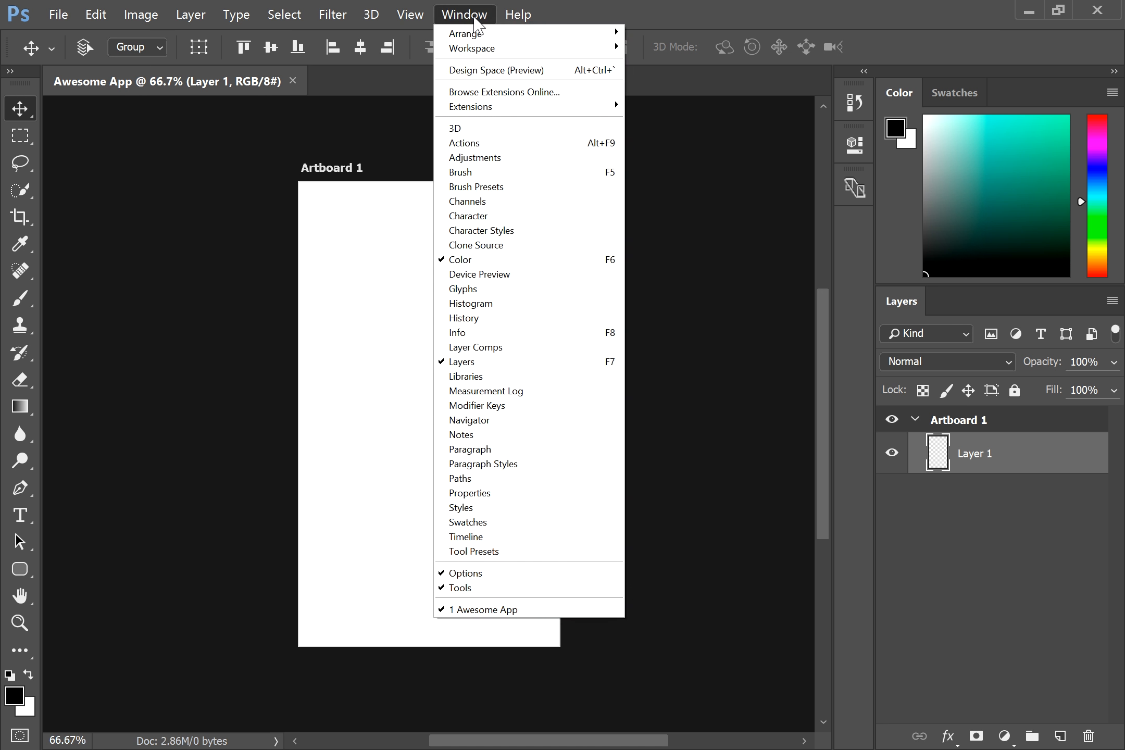
mouse_move(484, 105)
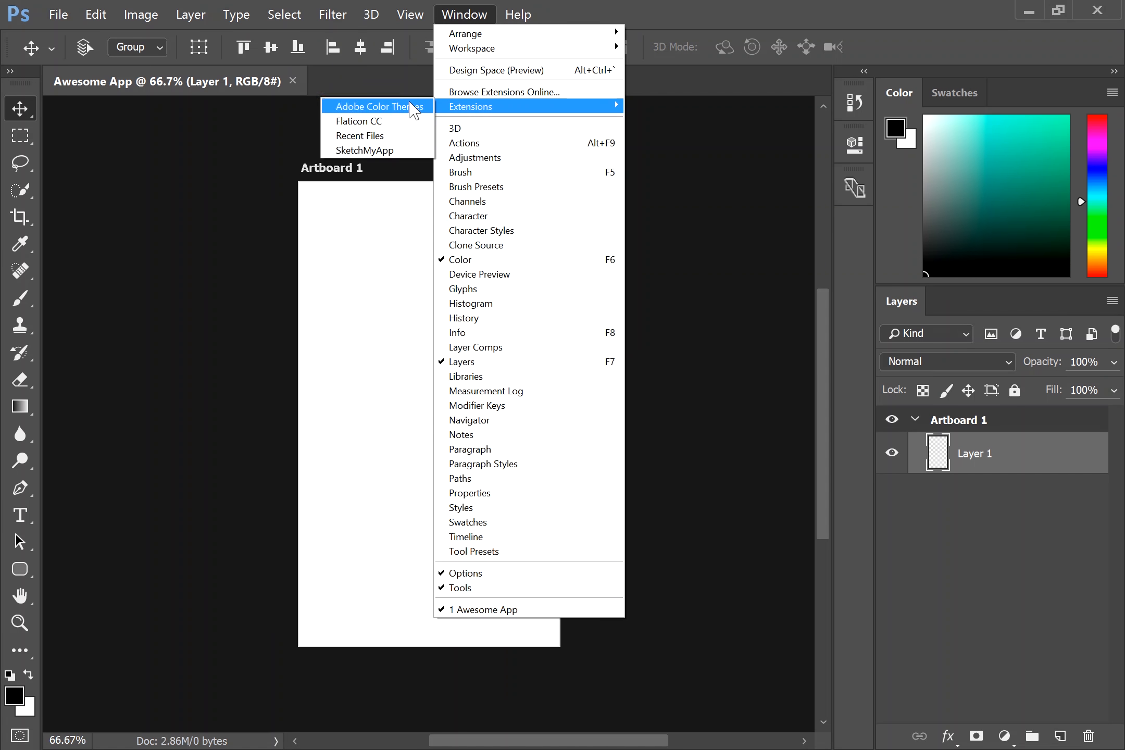
click(376, 150)
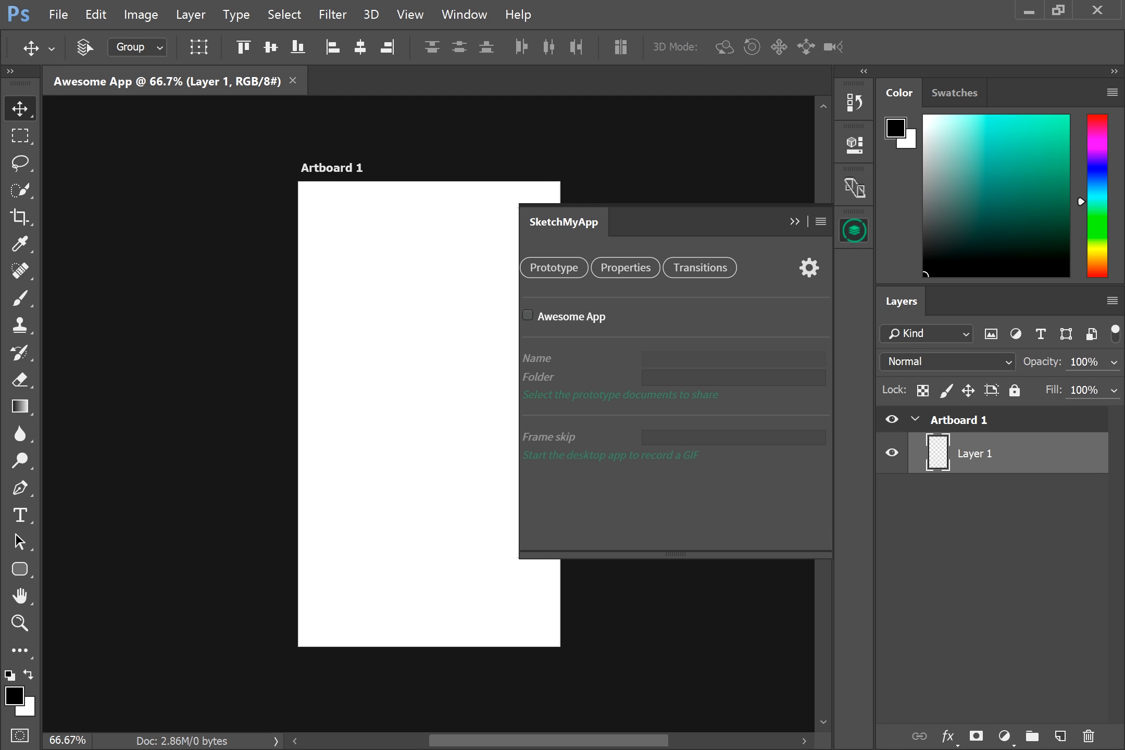
Step: Switch to the browser, advance the onboarding to Step 3, and save the Windows installer sketchmyapp_designer_win_release.exe
click(1030, 15)
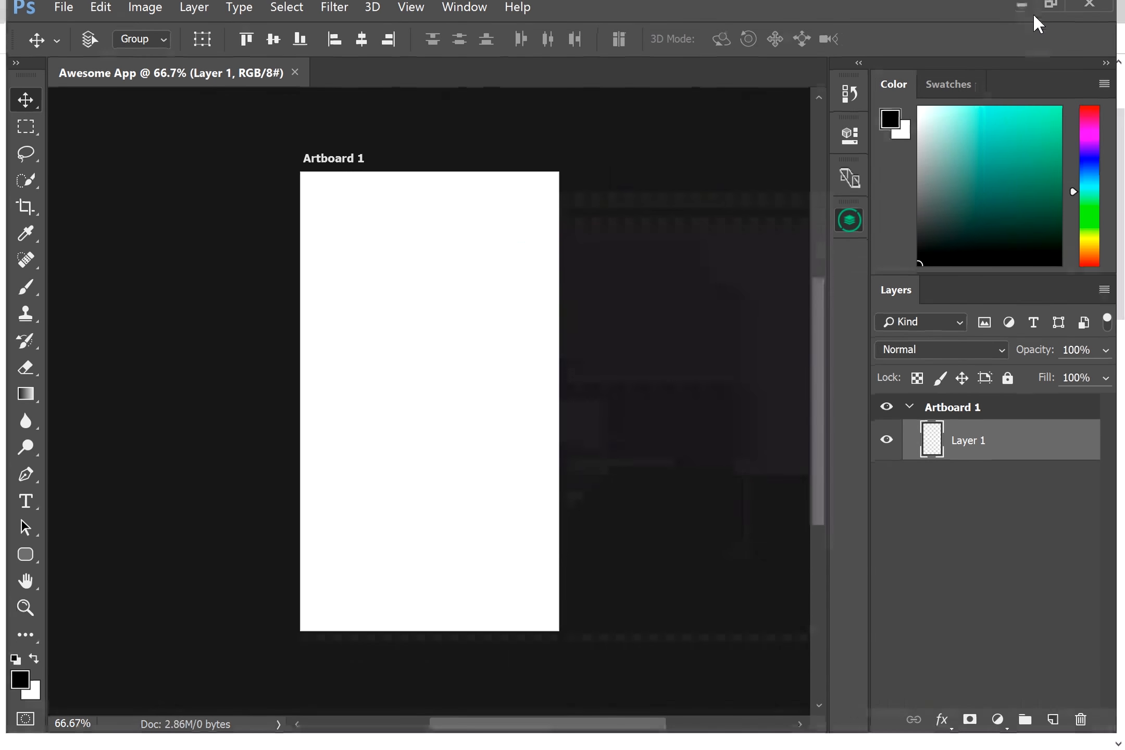
click(584, 669)
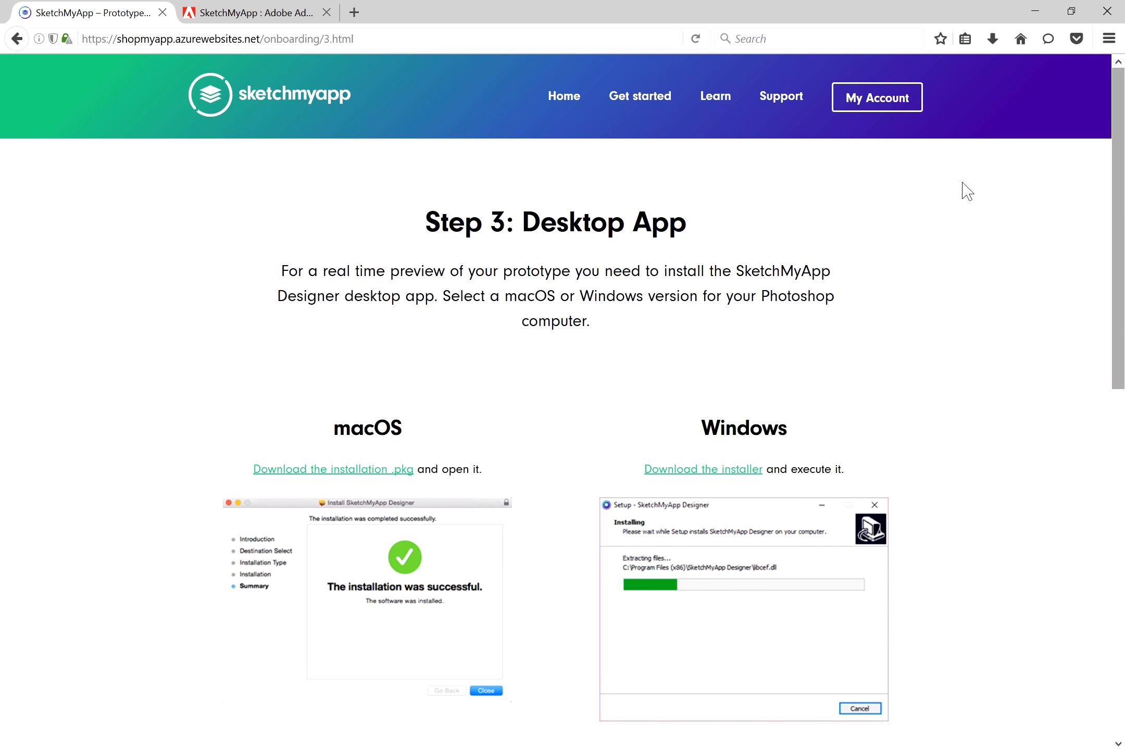
scroll(1118, 239, down, 1)
scroll(665, 319, down, 2)
click(691, 355)
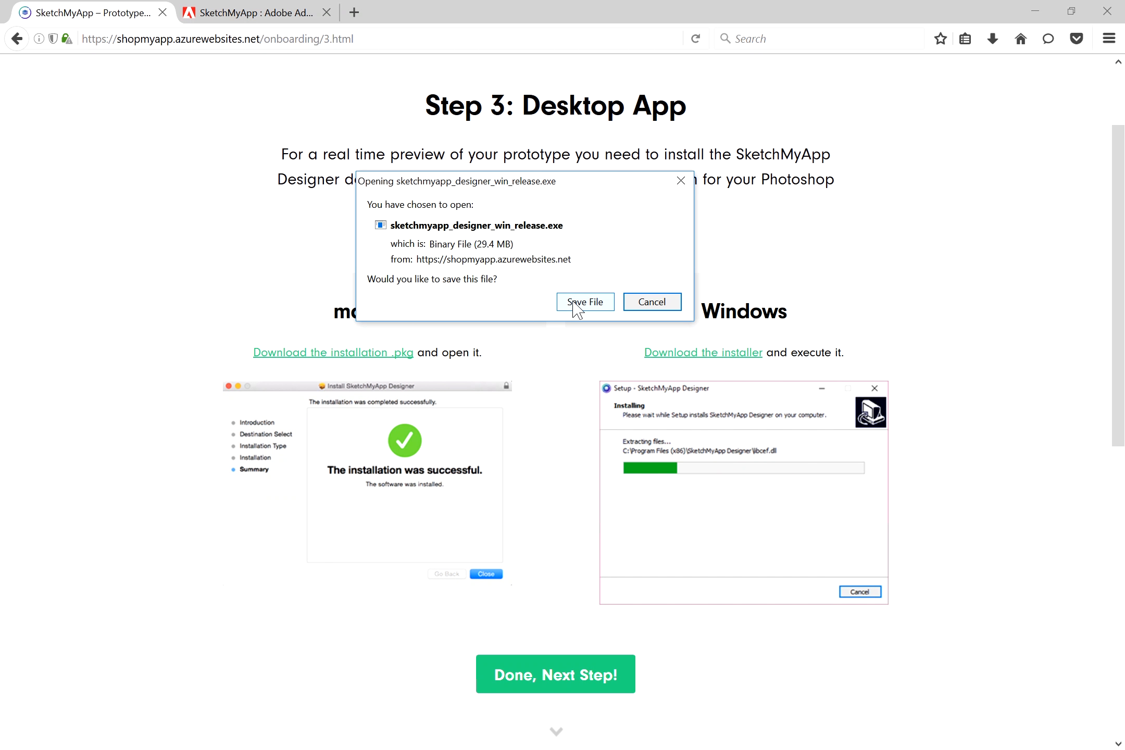
click(575, 303)
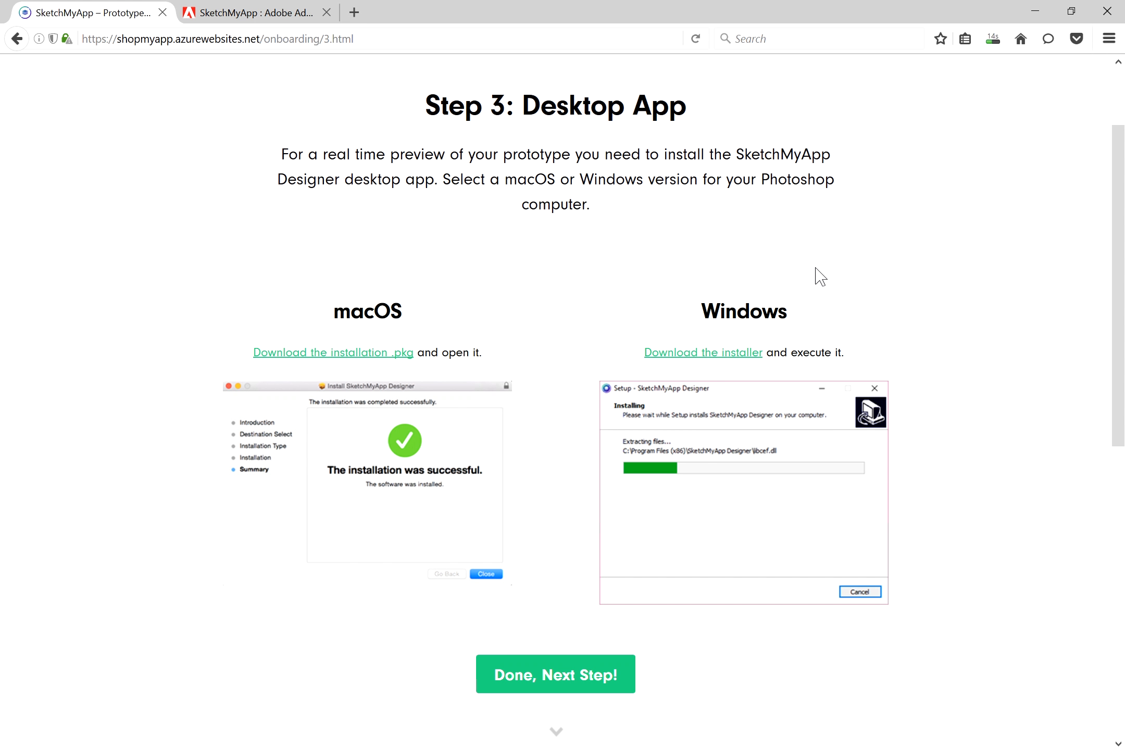
Step: Run the downloaded installer to install and launch SketchMyApp Designer, and close its preview window
click(993, 38)
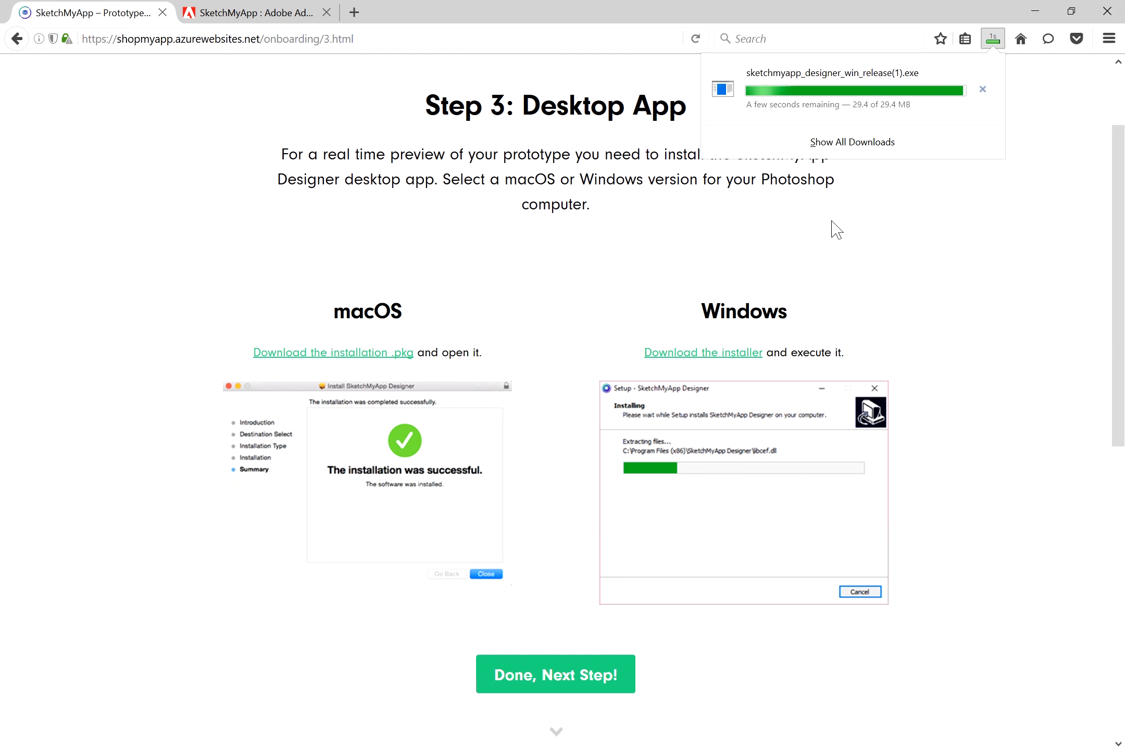
click(806, 113)
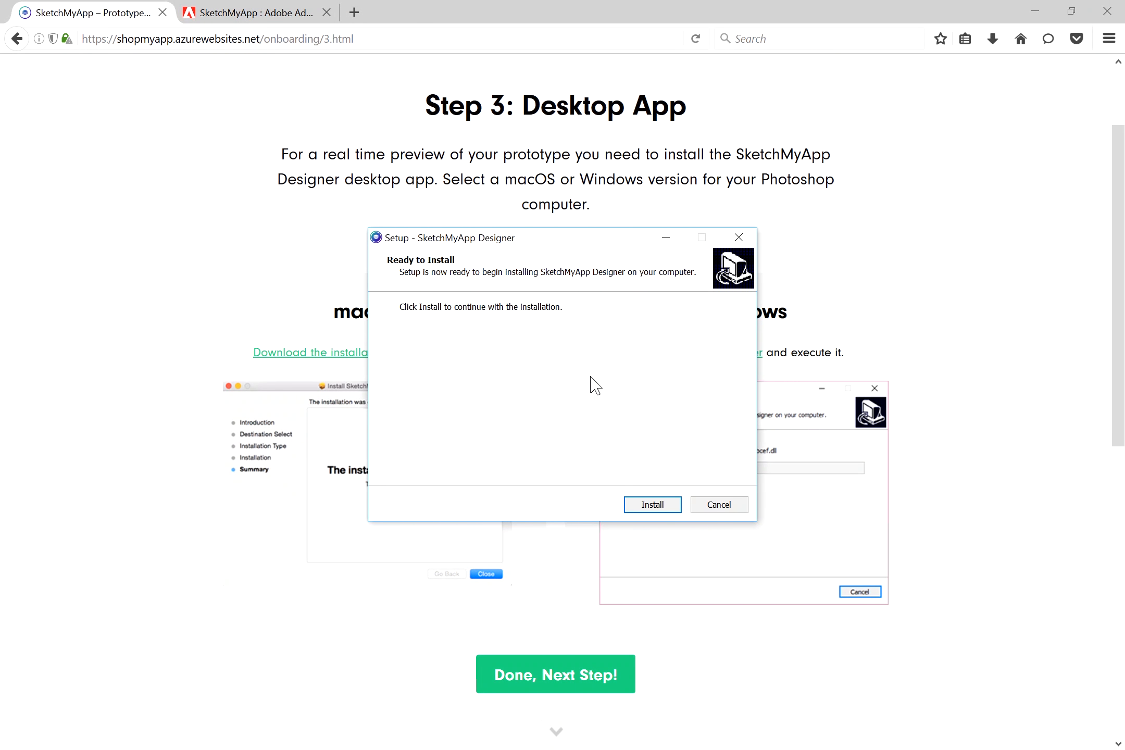
click(652, 504)
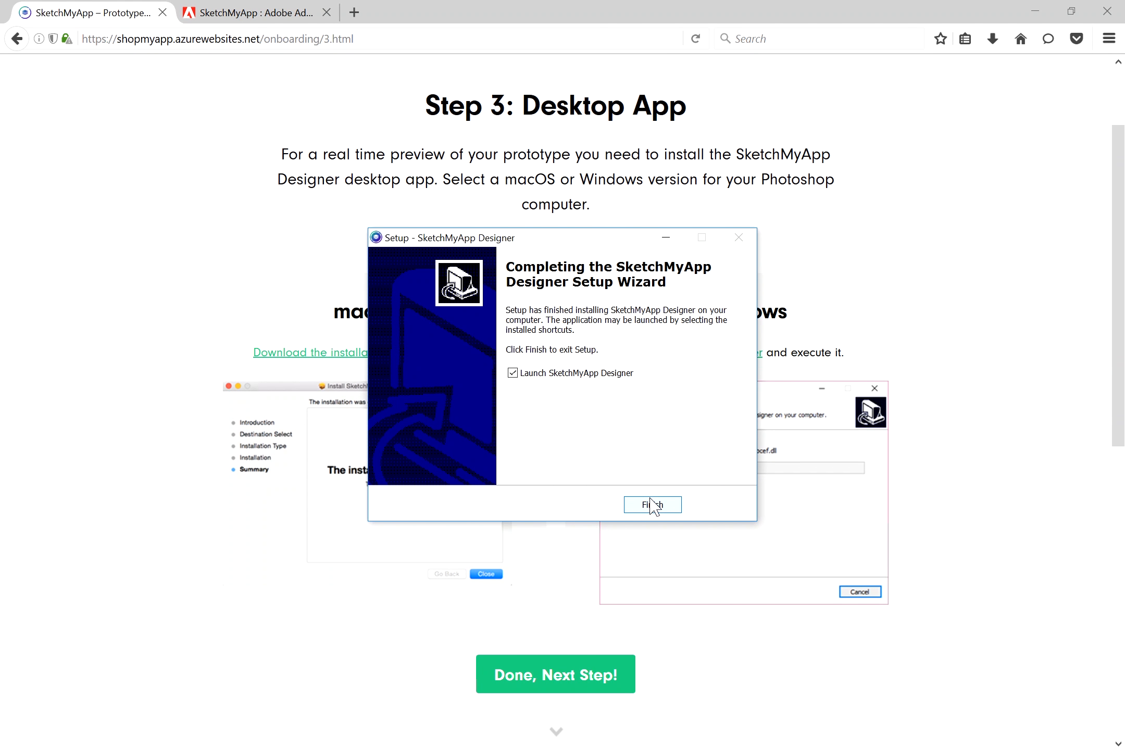
click(653, 504)
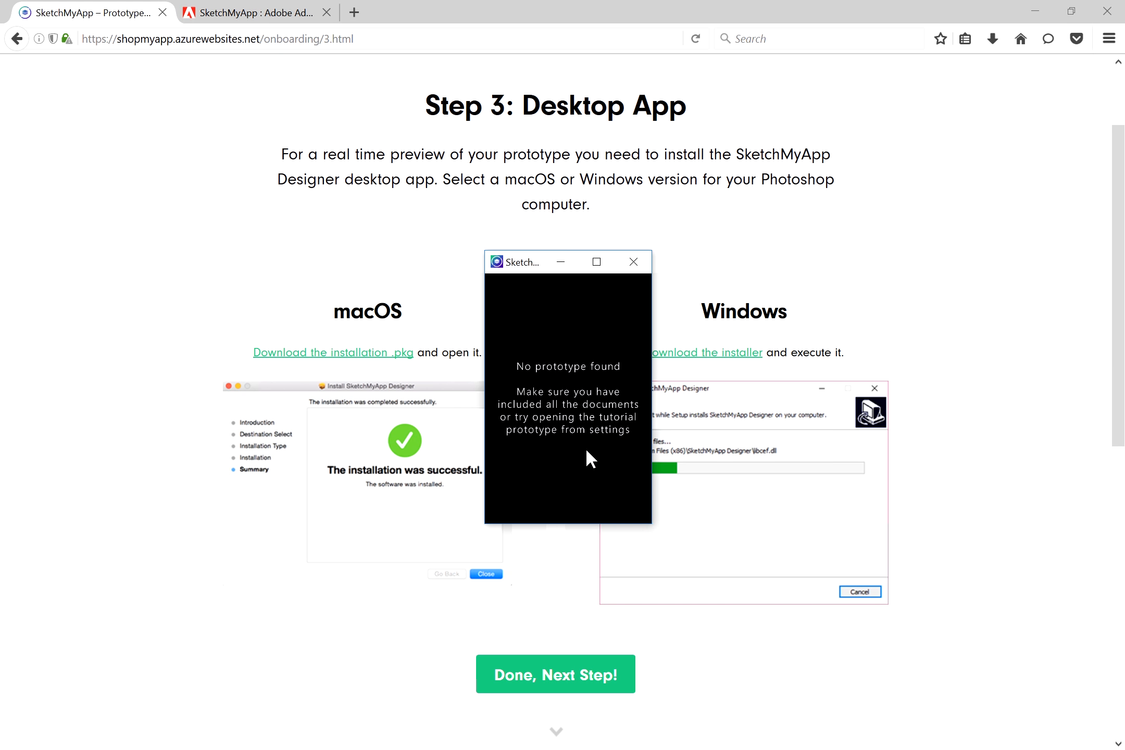
drag(517, 262, 484, 265)
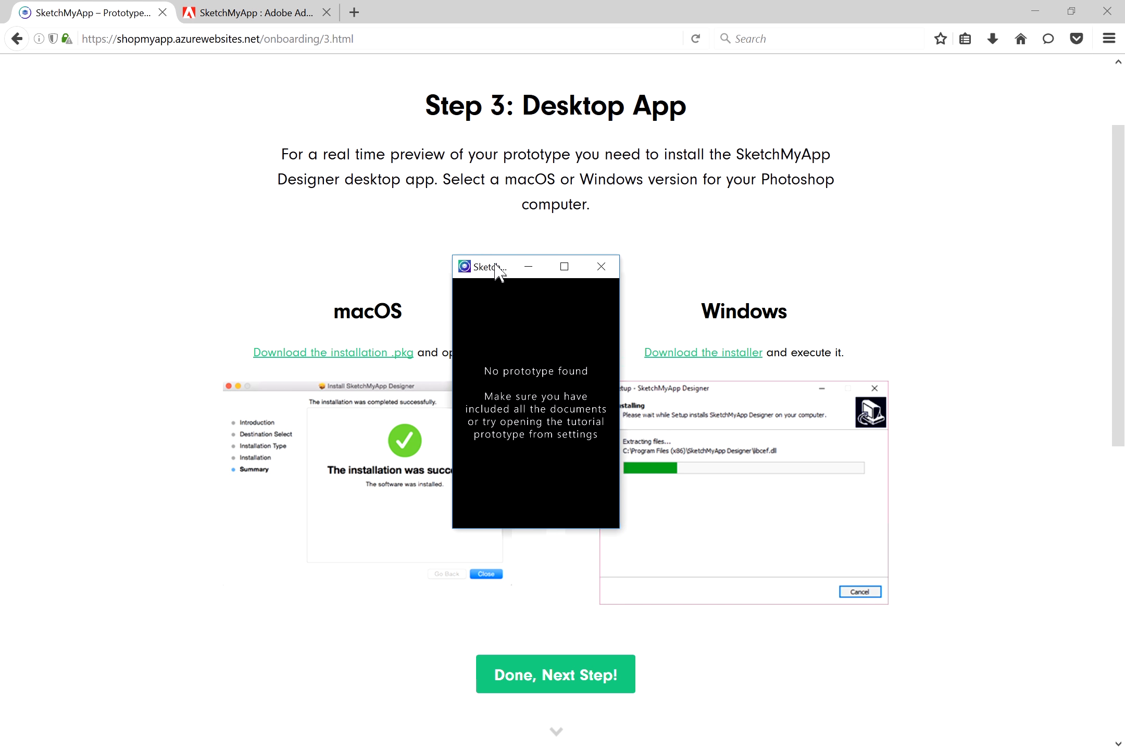
click(601, 265)
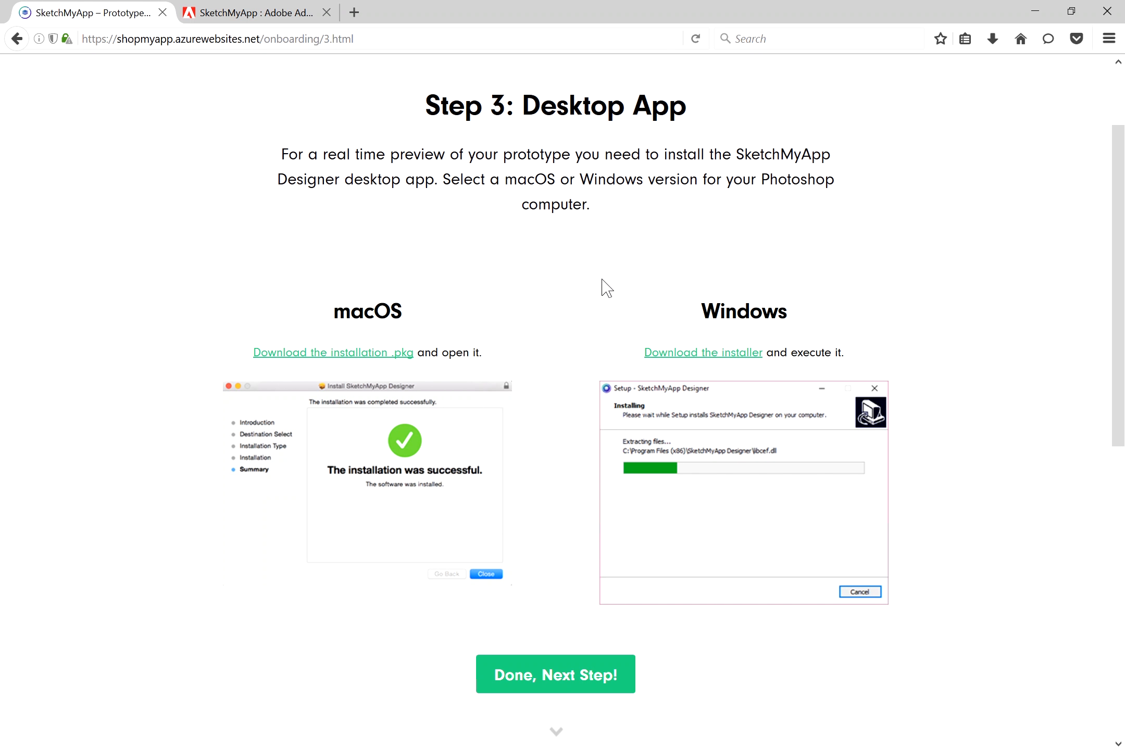
Step: Show the desktop and move the SketchMyApp Designer shortcut between the Adobe Creative Cloud and Adobe Photoshop shortcuts
click(1036, 15)
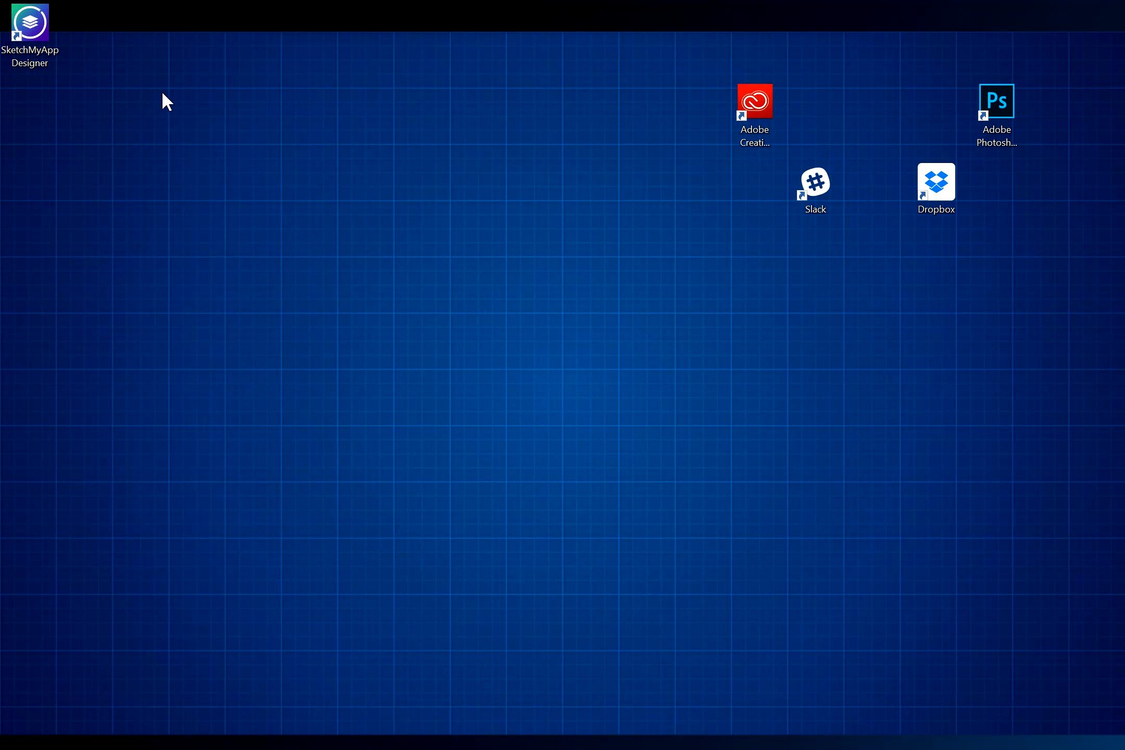
mouse_move(43, 45)
mouse_down()
mouse_move(334, 106)
mouse_move(832, 130)
mouse_up()
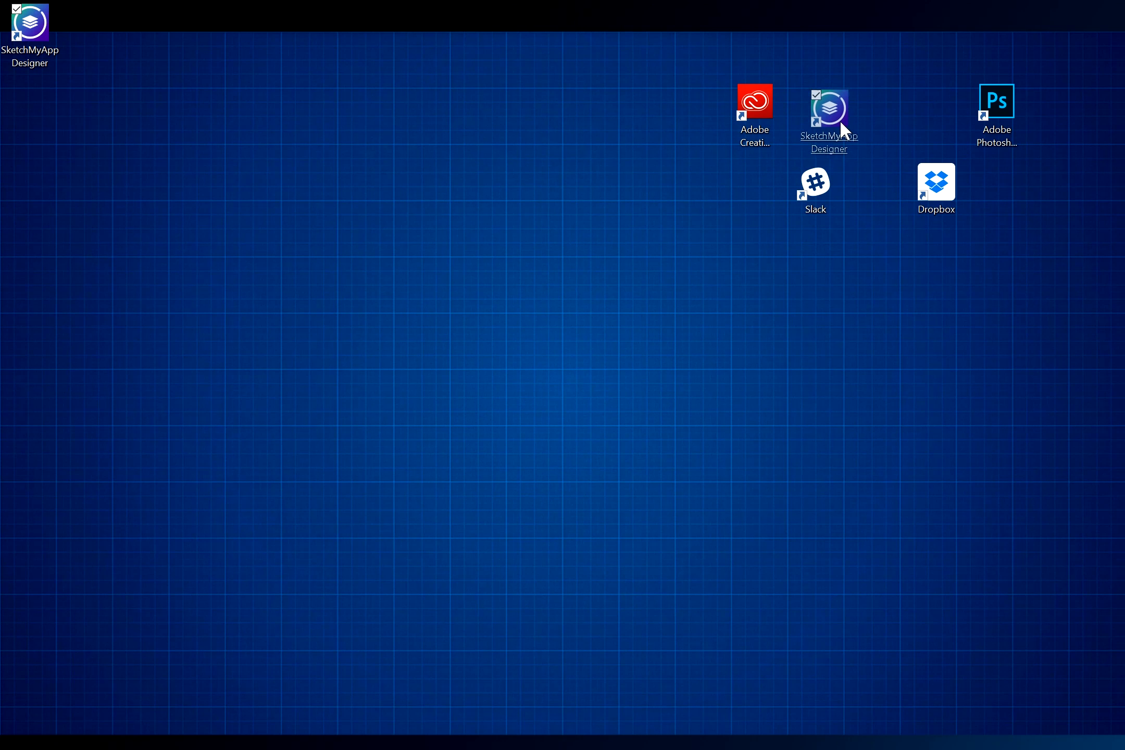
drag(901, 111, 897, 113)
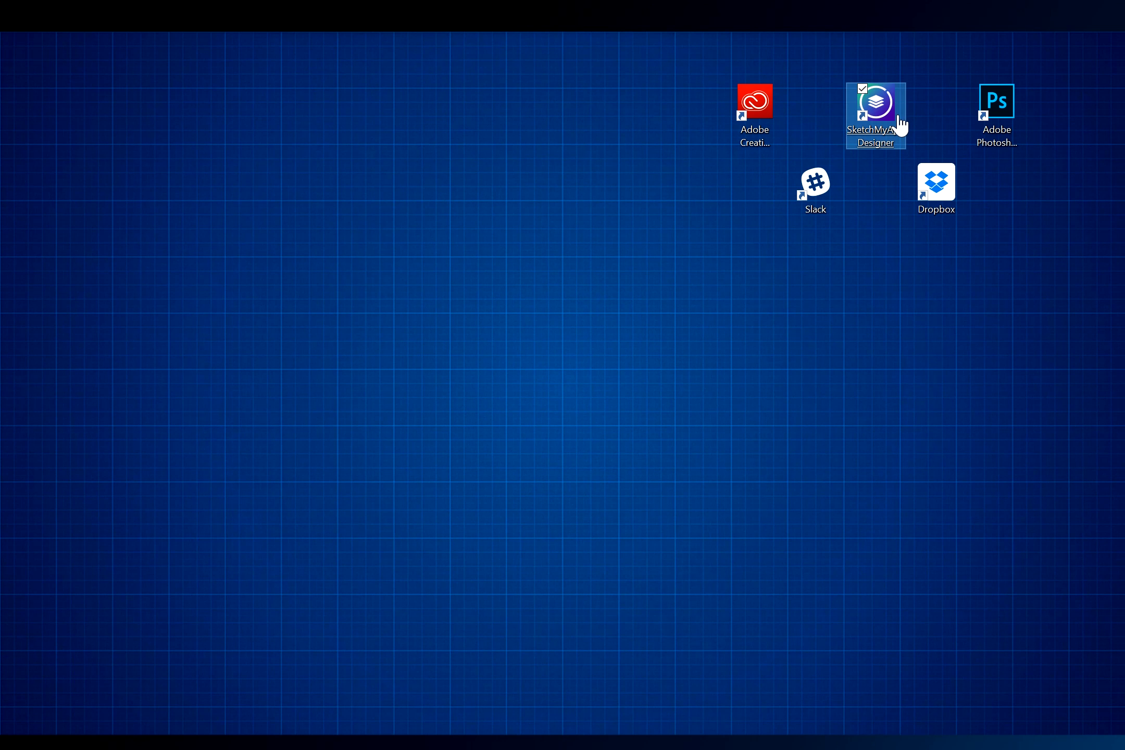
Step: Switch to Photoshop, shrink its window, launch SketchMyApp Designer from the desktop, and place its preview window beside Photoshop
double_click(995, 138)
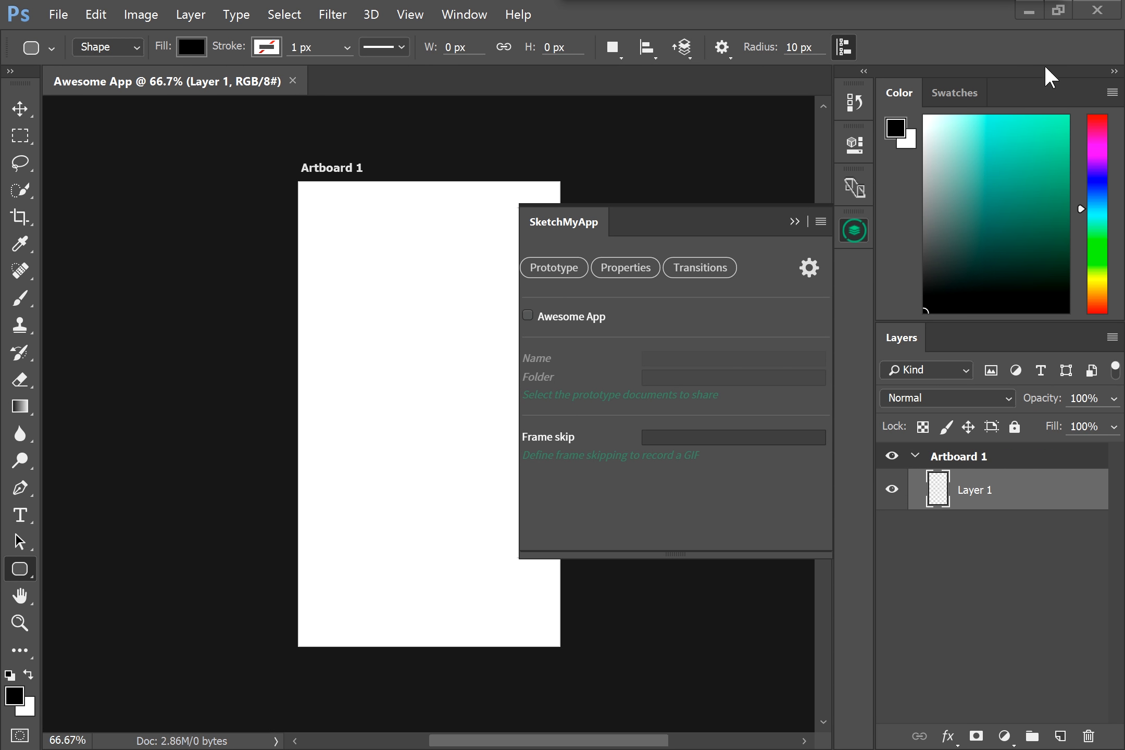
click(1058, 11)
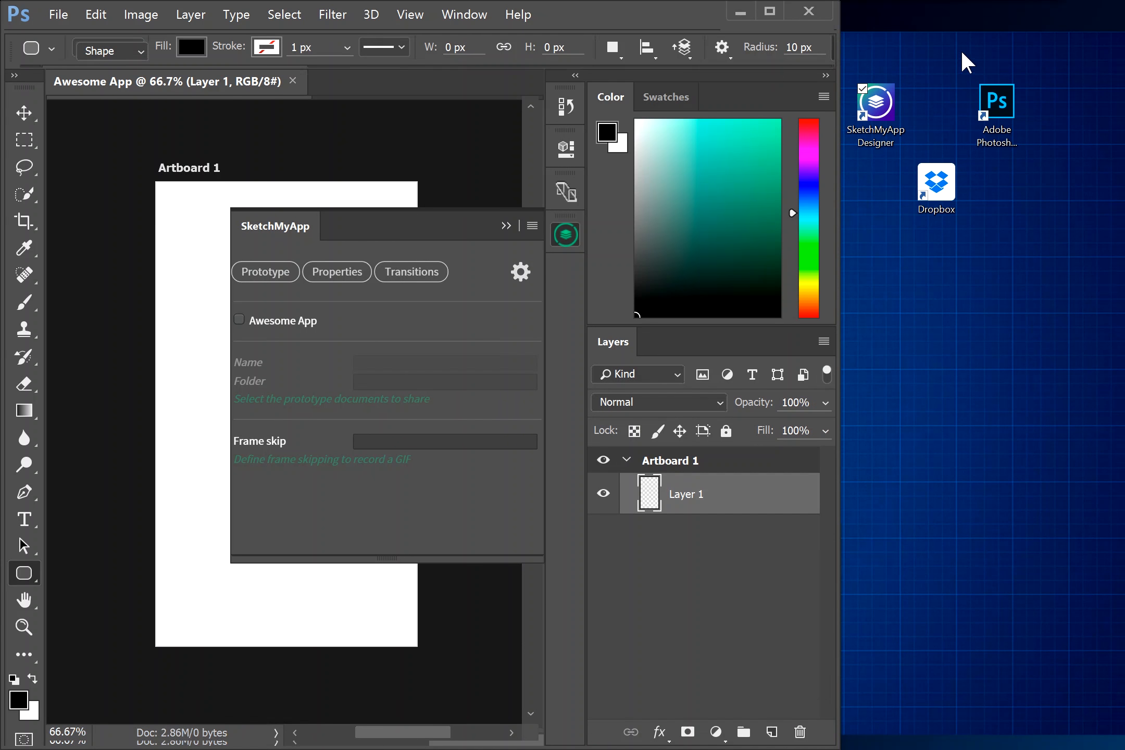
double_click(877, 136)
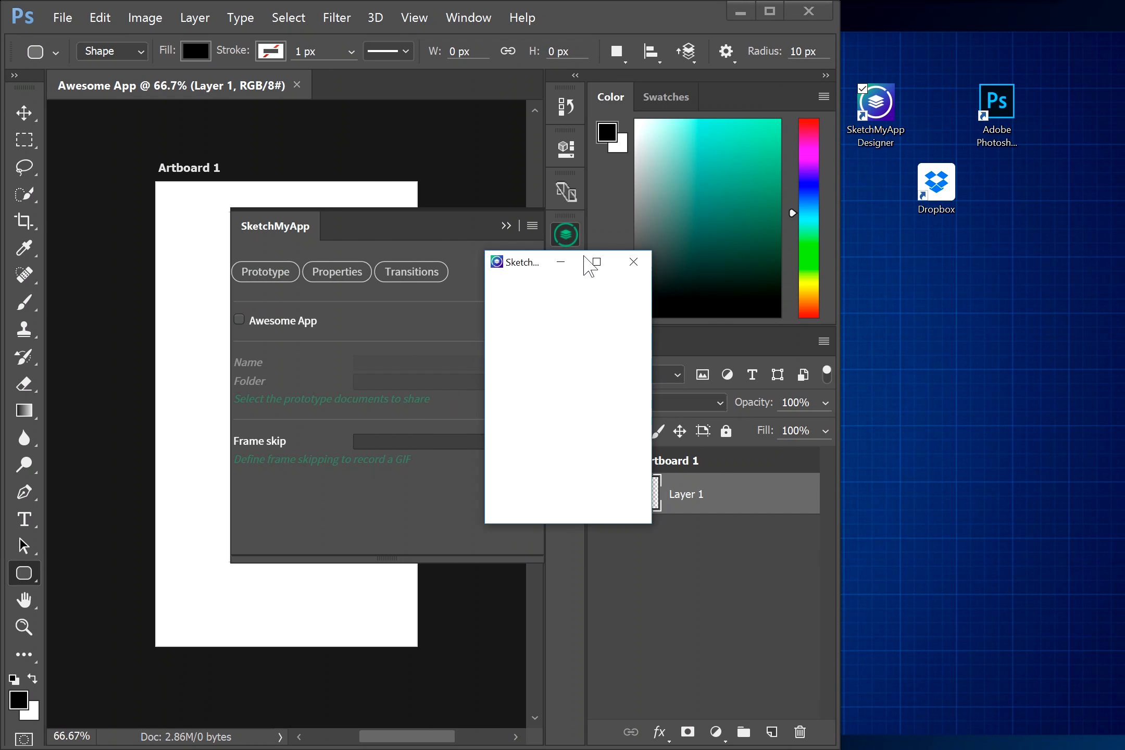
mouse_move(523, 268)
mouse_down()
mouse_move(847, 306)
mouse_move(941, 278)
mouse_up()
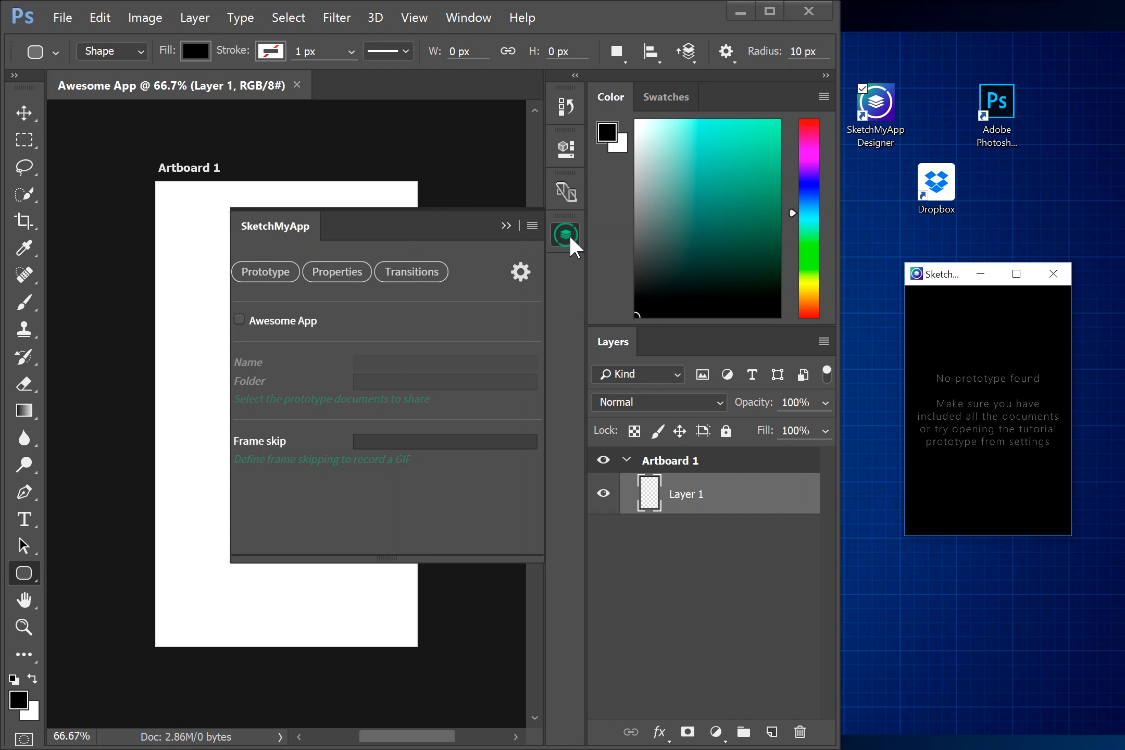
Step: Try docking the SketchMyApp panel below the Layers panel, return it to the collapsed panel strip, and readjust the Color and Layers panel heights
mouse_move(566, 264)
mouse_down()
mouse_move(567, 275)
mouse_move(492, 319)
mouse_move(654, 419)
mouse_move(675, 739)
mouse_up()
drag(672, 734, 672, 736)
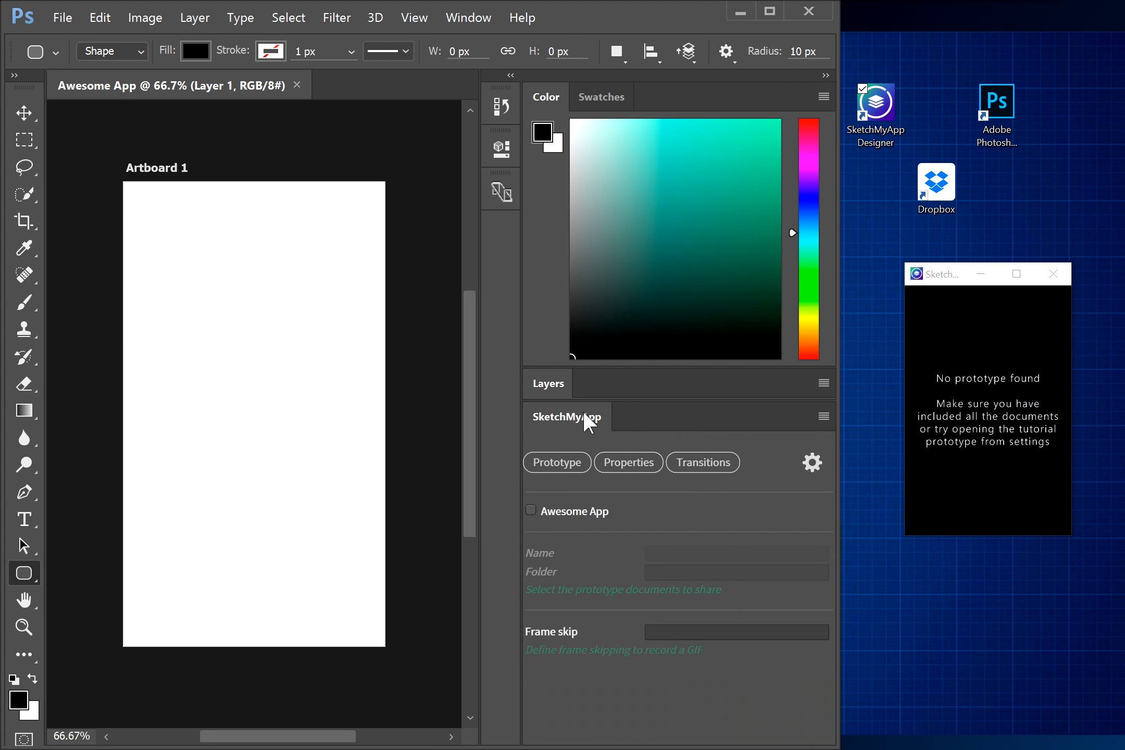
mouse_move(581, 419)
mouse_down()
mouse_move(510, 243)
mouse_move(570, 397)
mouse_up()
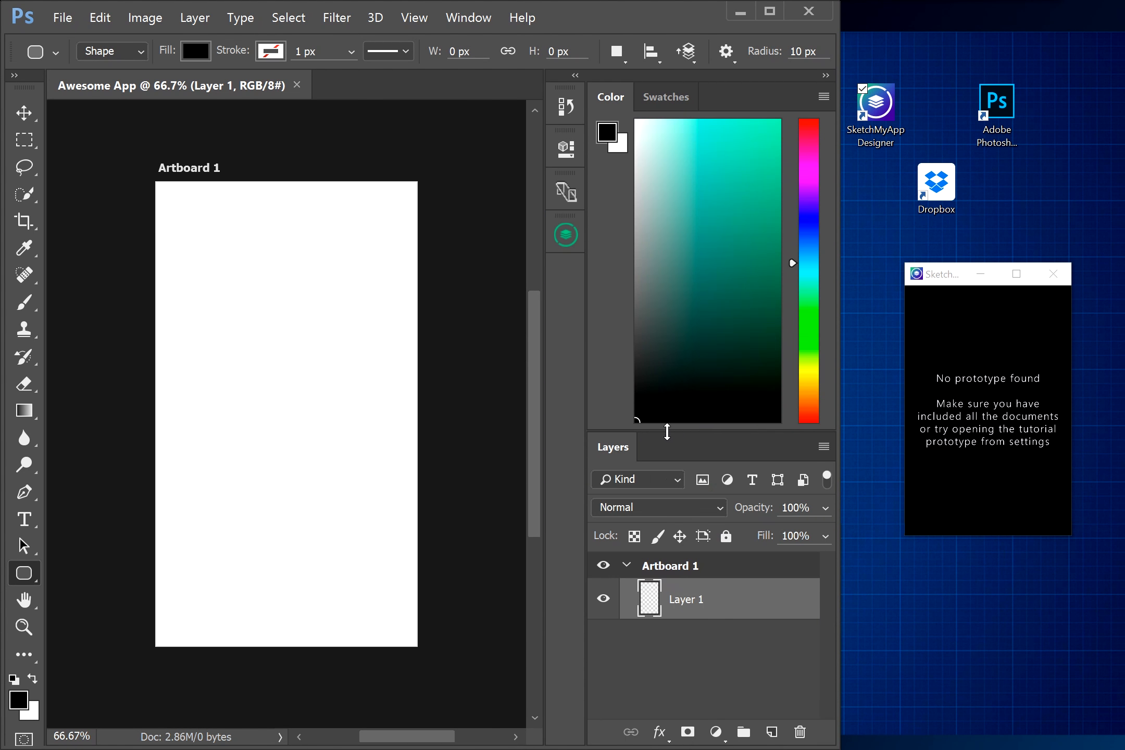
mouse_move(659, 323)
mouse_down()
mouse_move(651, 253)
mouse_move(658, 276)
mouse_move(646, 271)
mouse_move(643, 320)
mouse_up()
Step: Include the Awesome App document in the SketchMyApp prototype and collapse the extension panel
click(565, 234)
click(239, 320)
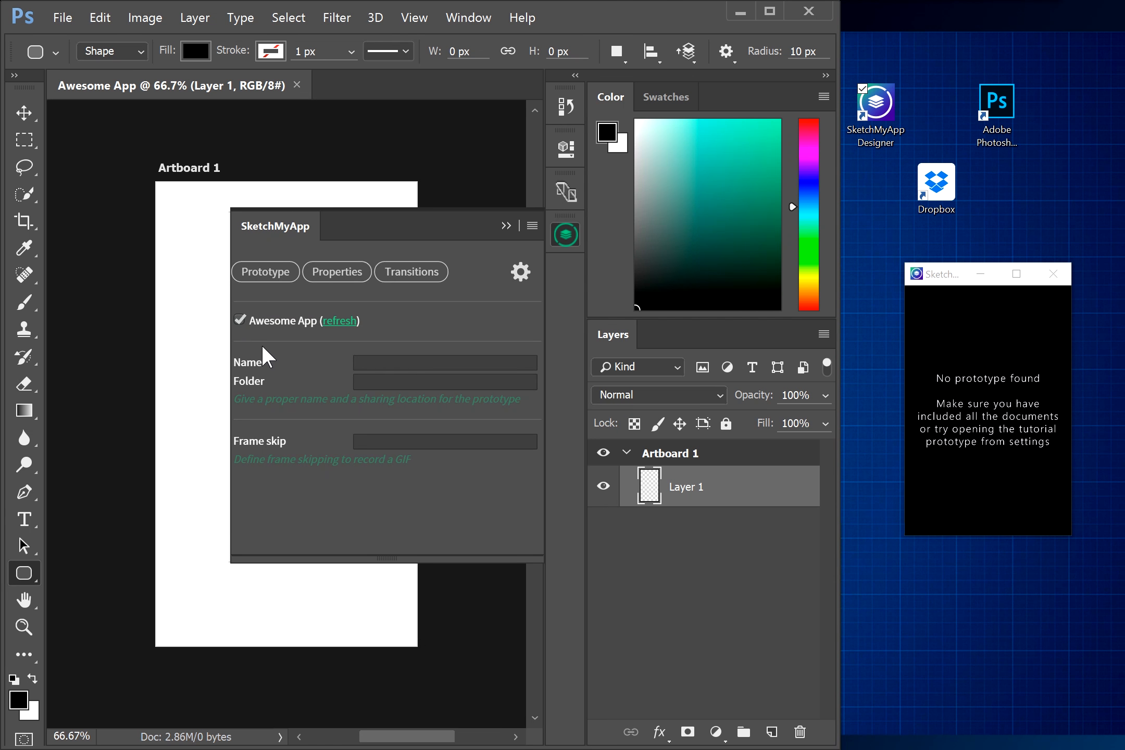
click(563, 234)
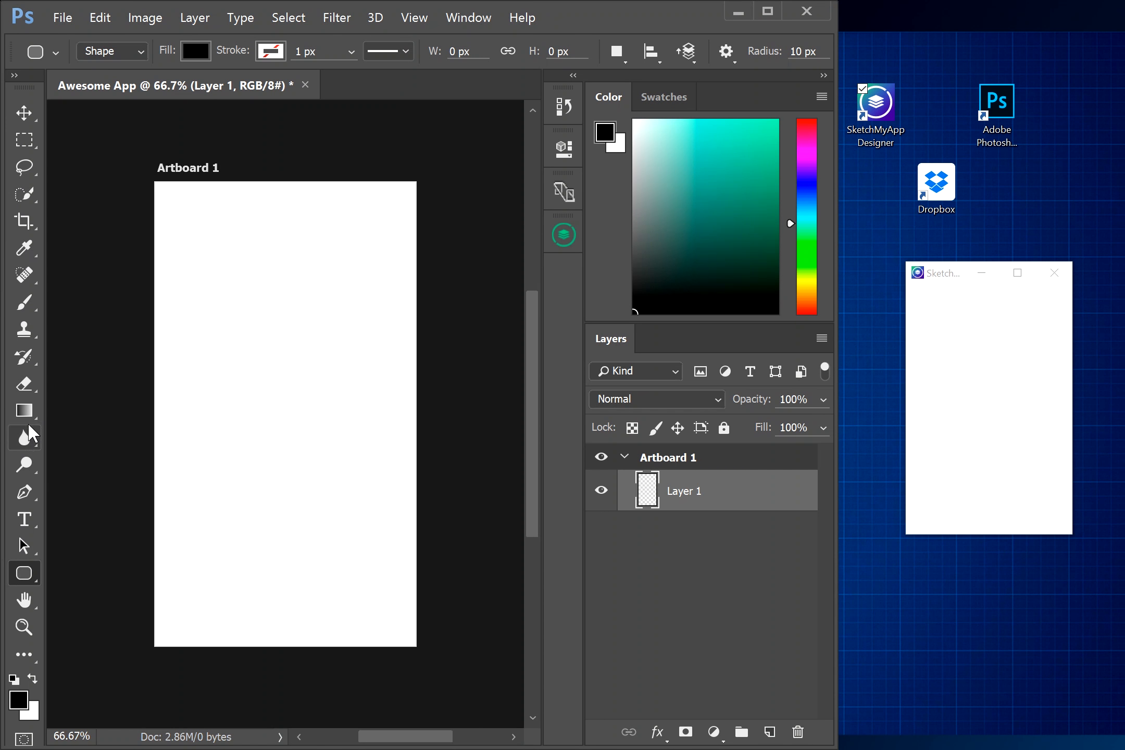
Step: Fill Layer 1 with the green-to-purple linear gradient, running diagonally from the artboard's upper-left to lower-right corner
click(33, 410)
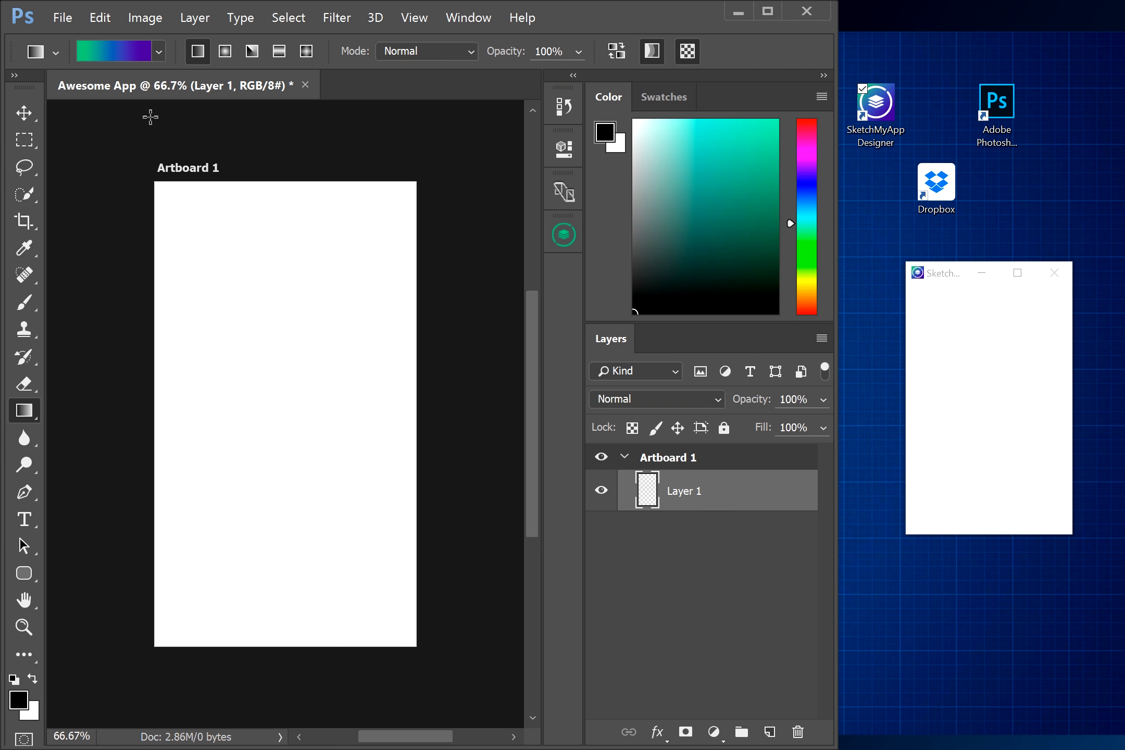
drag(150, 166, 419, 682)
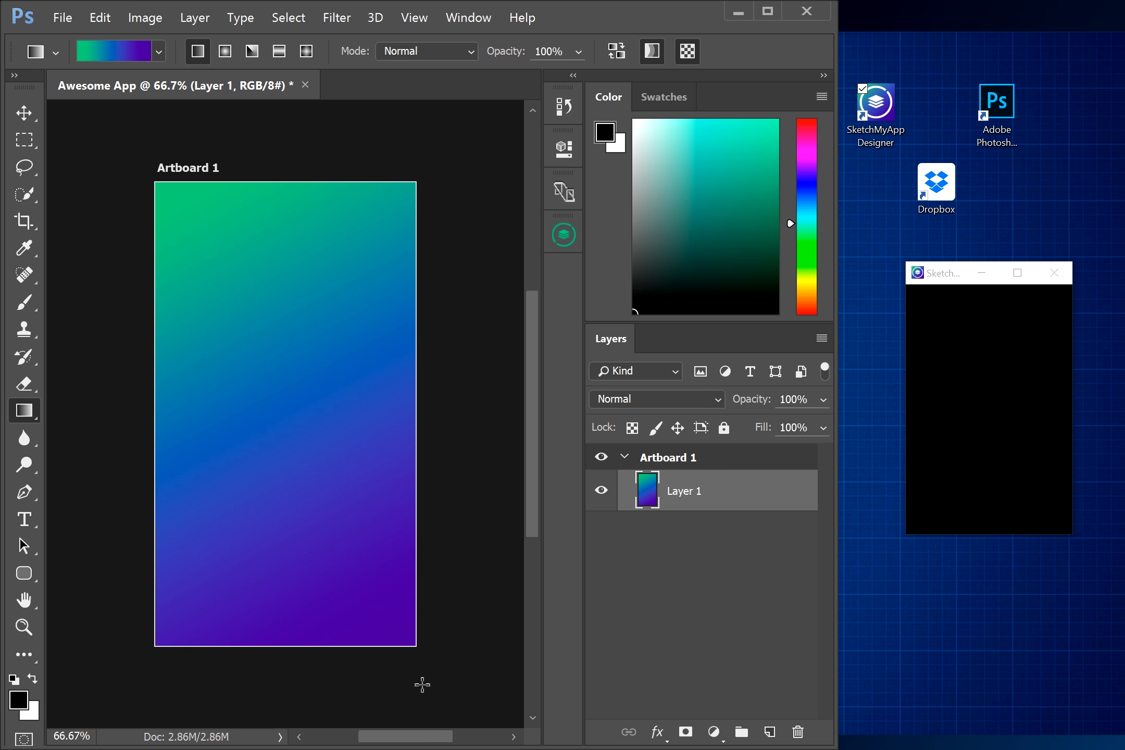
Step: Draw a rounded rectangle about 551 × 157 px in the lower half of Artboard 1 and increase its corner radii to 78.5 px
key(u)
drag(191, 478, 382, 532)
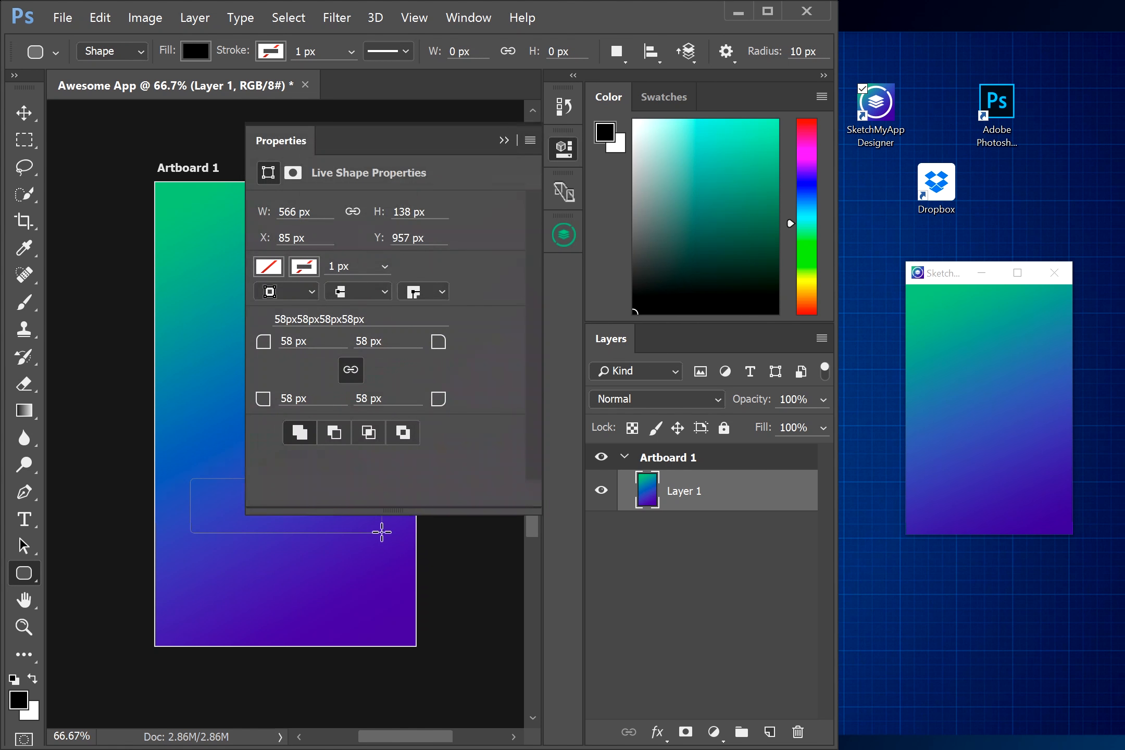
drag(439, 342, 572, 354)
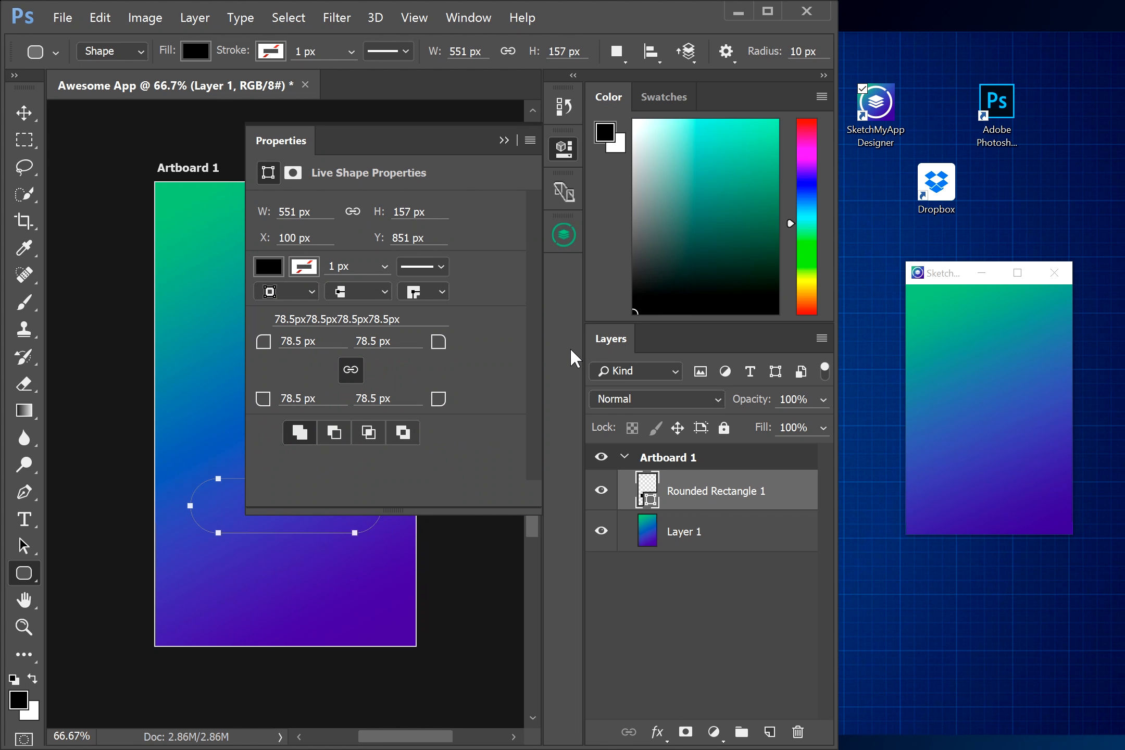
Step: Fill the rounded rectangle with light blue, collapse the shape properties, and deselect the layer
click(268, 267)
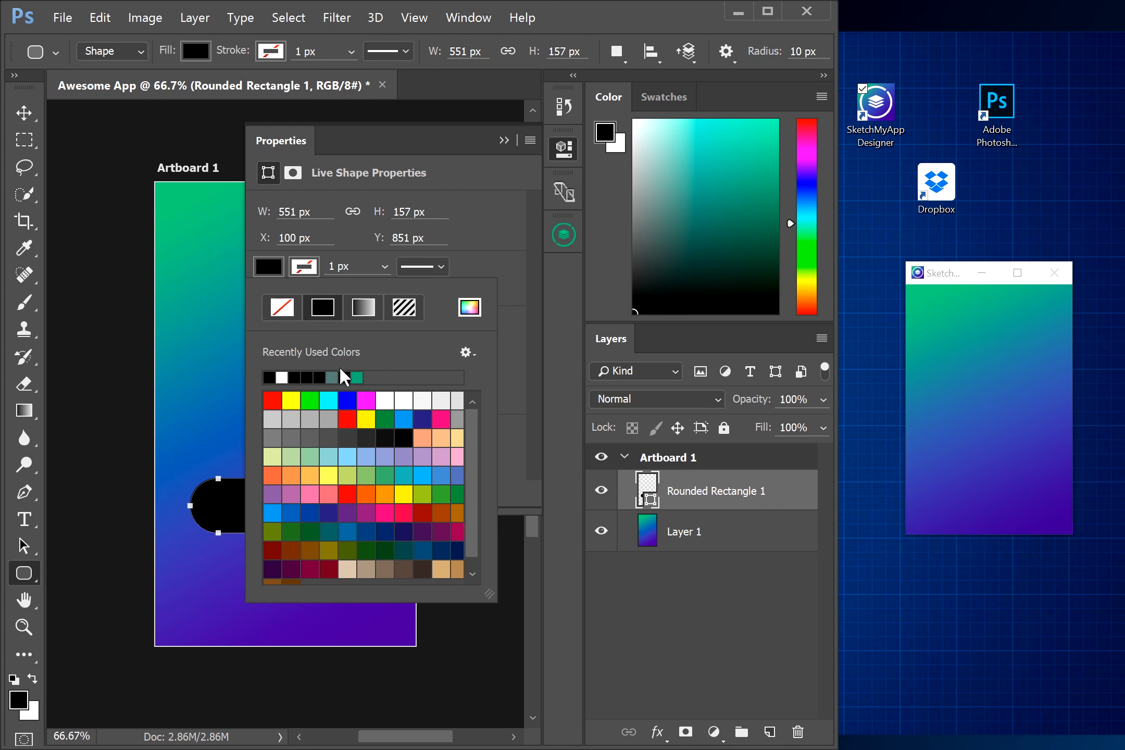
click(430, 475)
click(504, 141)
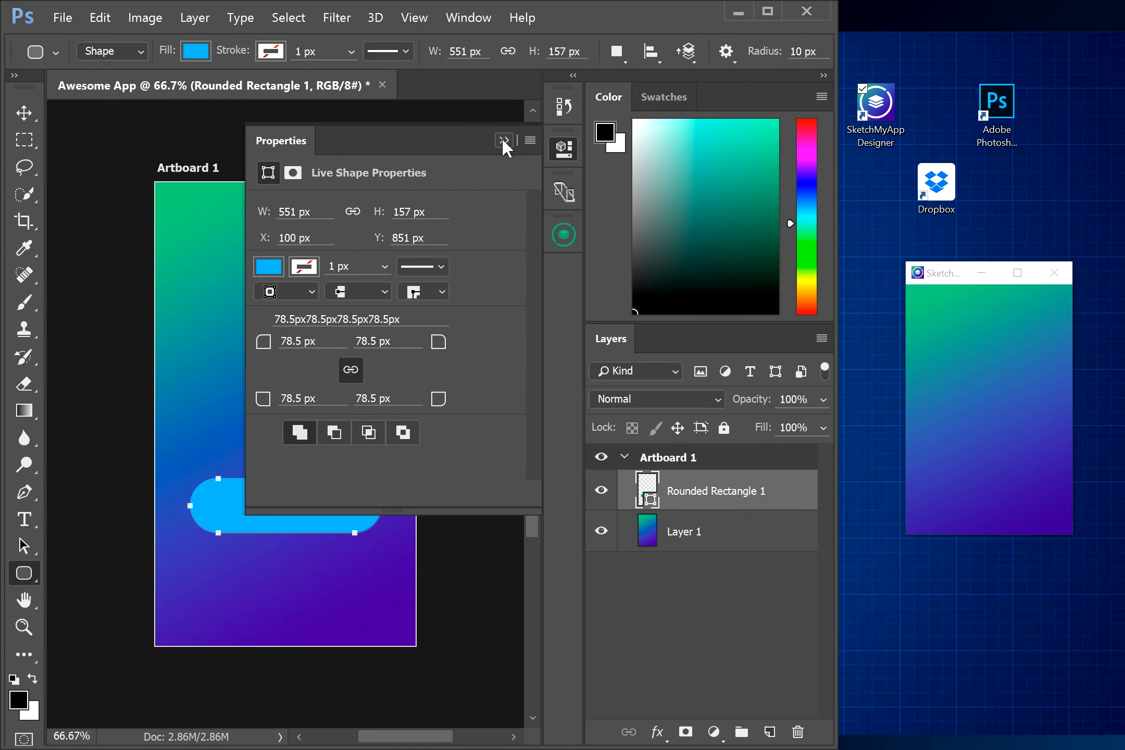
click(504, 140)
click(672, 586)
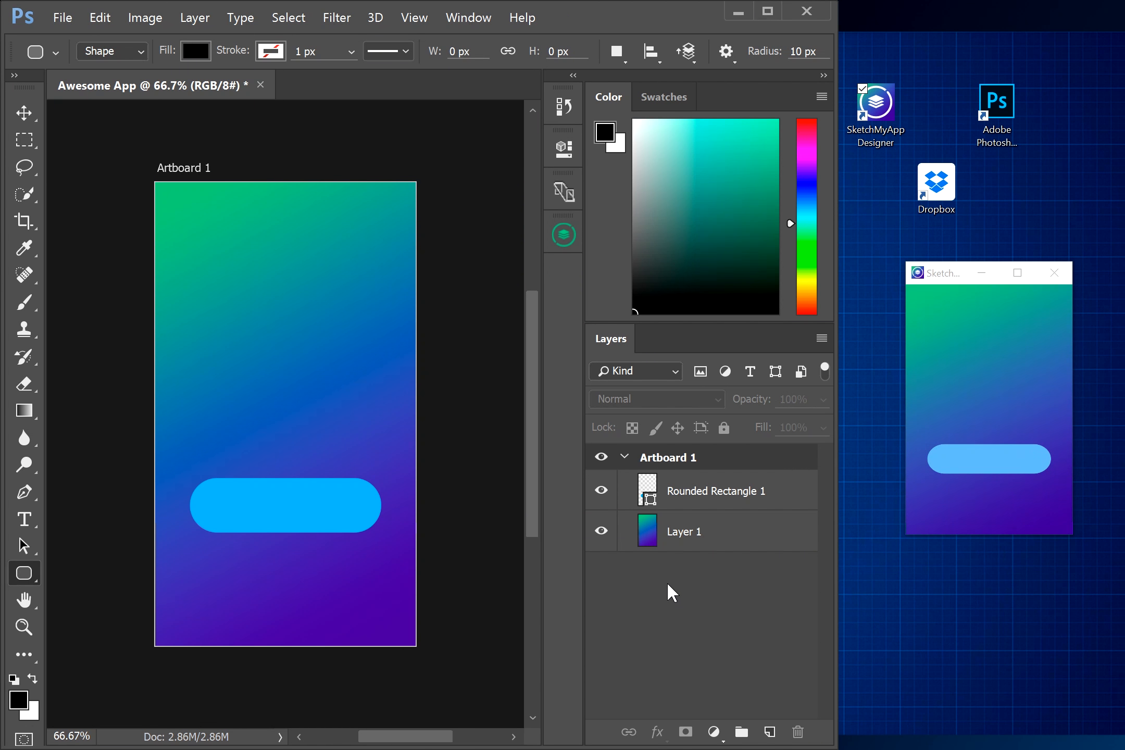
Step: Try resizing the SketchMyApp Designer preview window and bring it back to about its original size
mouse_move(901, 535)
mouse_down()
mouse_move(567, 665)
mouse_move(783, 712)
mouse_move(815, 655)
mouse_move(831, 468)
mouse_move(926, 447)
mouse_move(907, 536)
mouse_up()
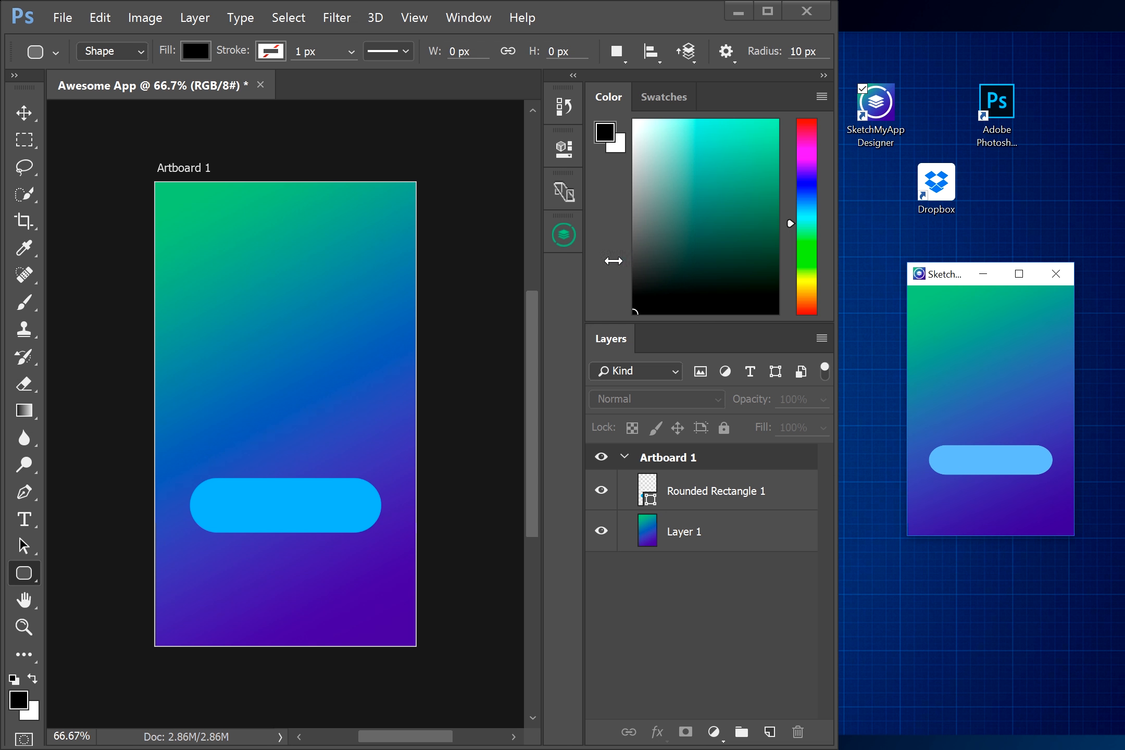
Step: Open the device app download page from the SketchMyApp settings and advance the browser onboarding past Step 4: Device App
click(564, 234)
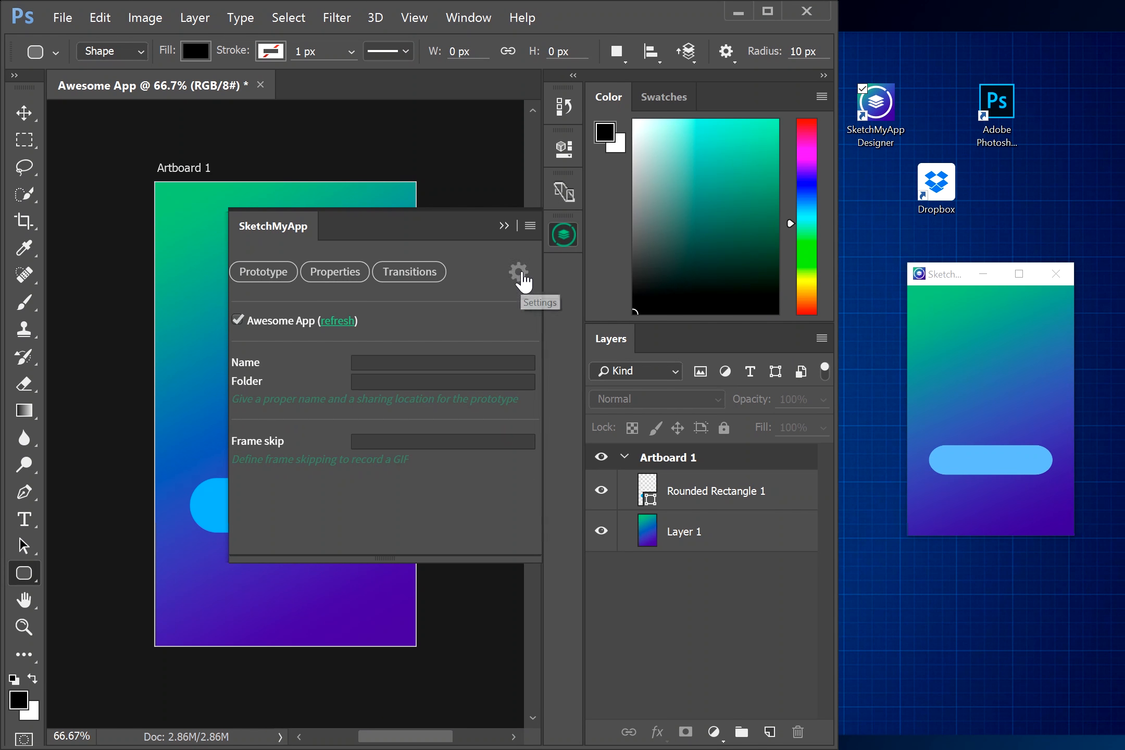
click(518, 272)
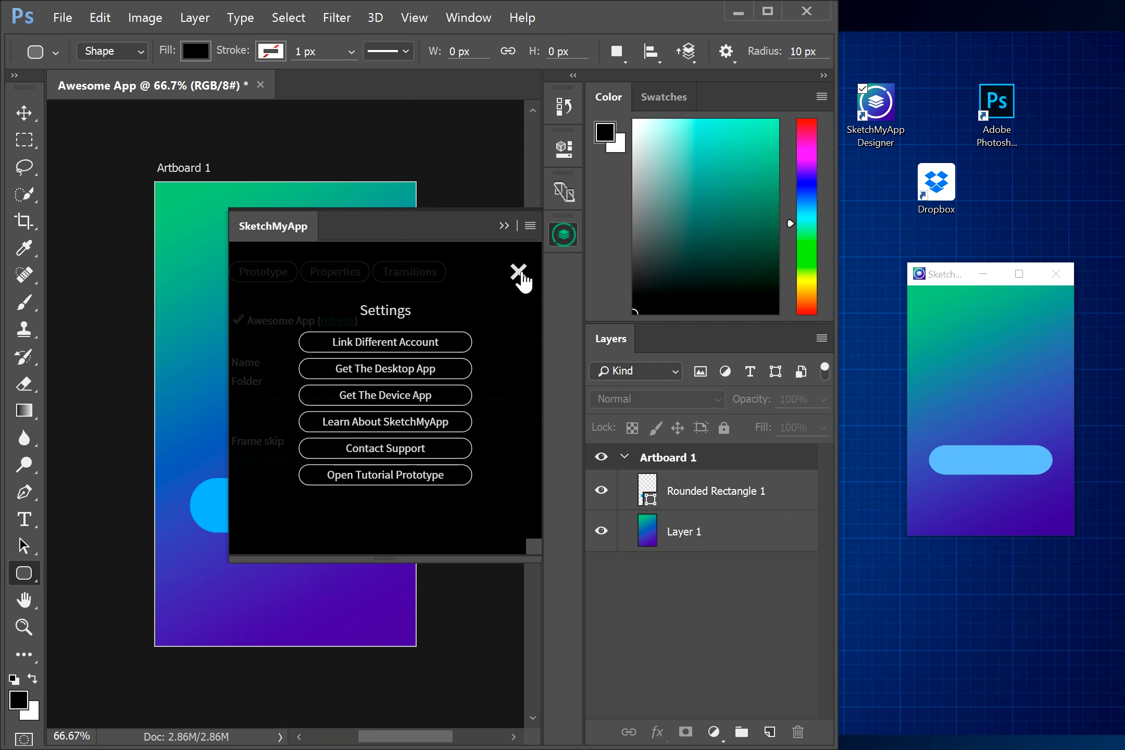
click(432, 405)
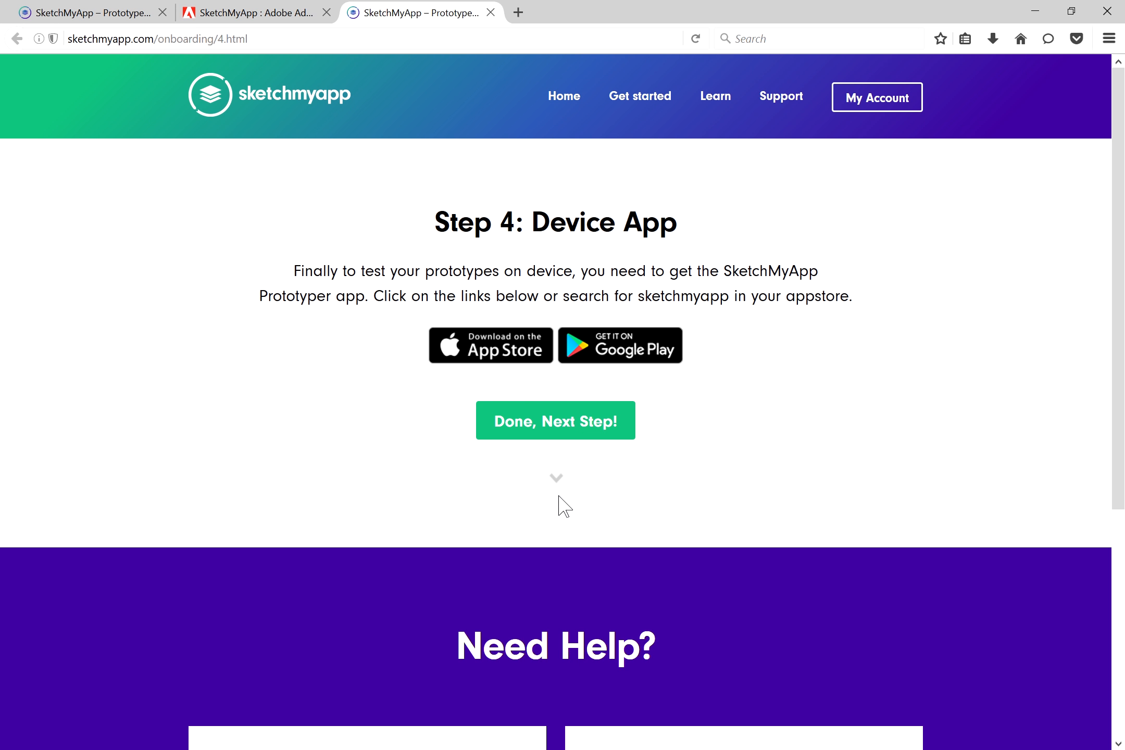
click(575, 432)
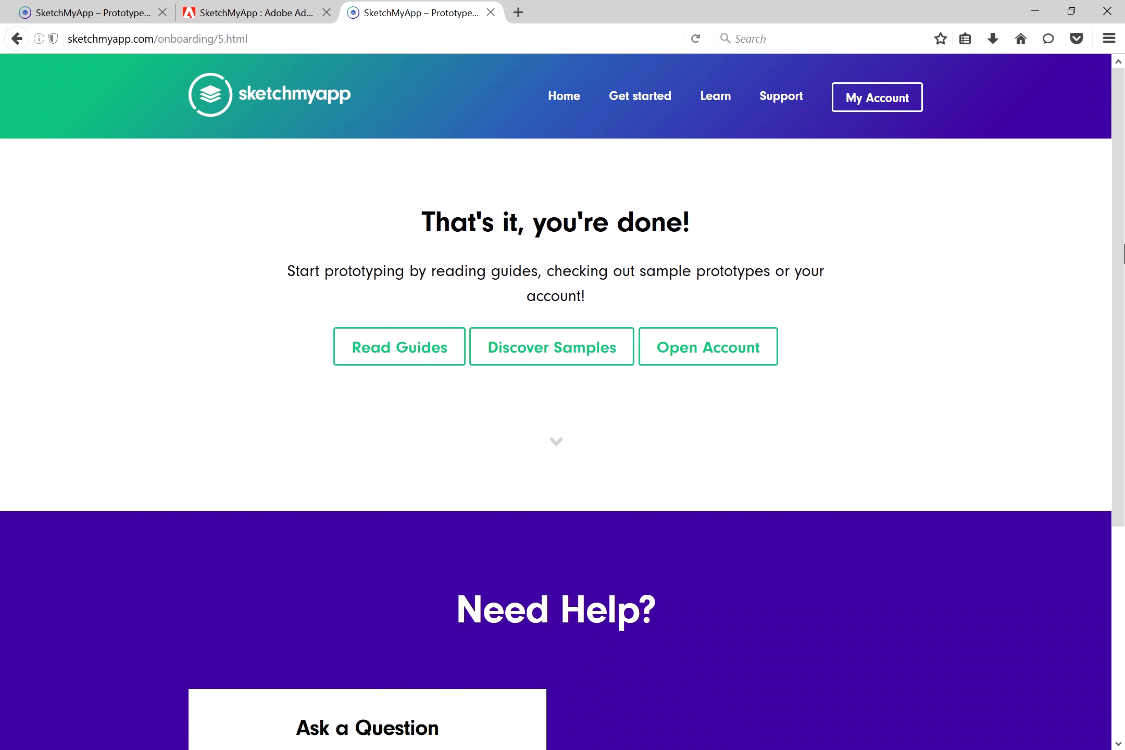
Step: Open the Contact Us form in the SketchMyApp Support section and enter "Tell us something awesome!" as the question
scroll(884, 313, down, 5)
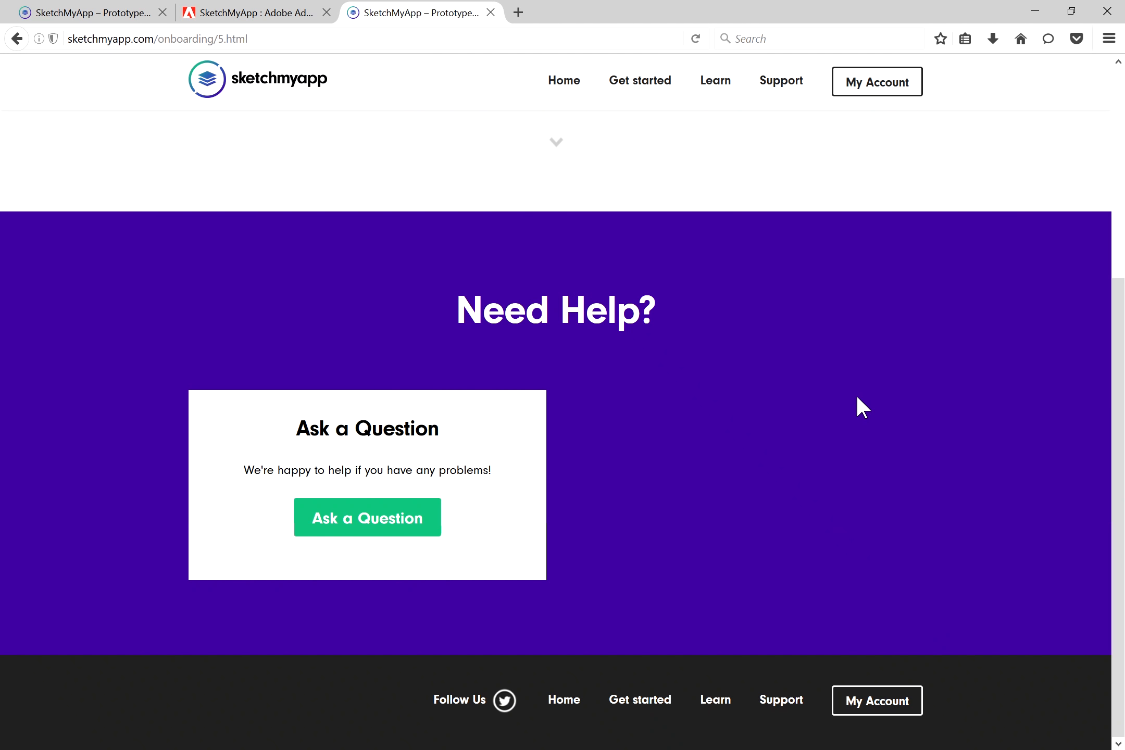
click(780, 83)
text(Tell us something awesome!)
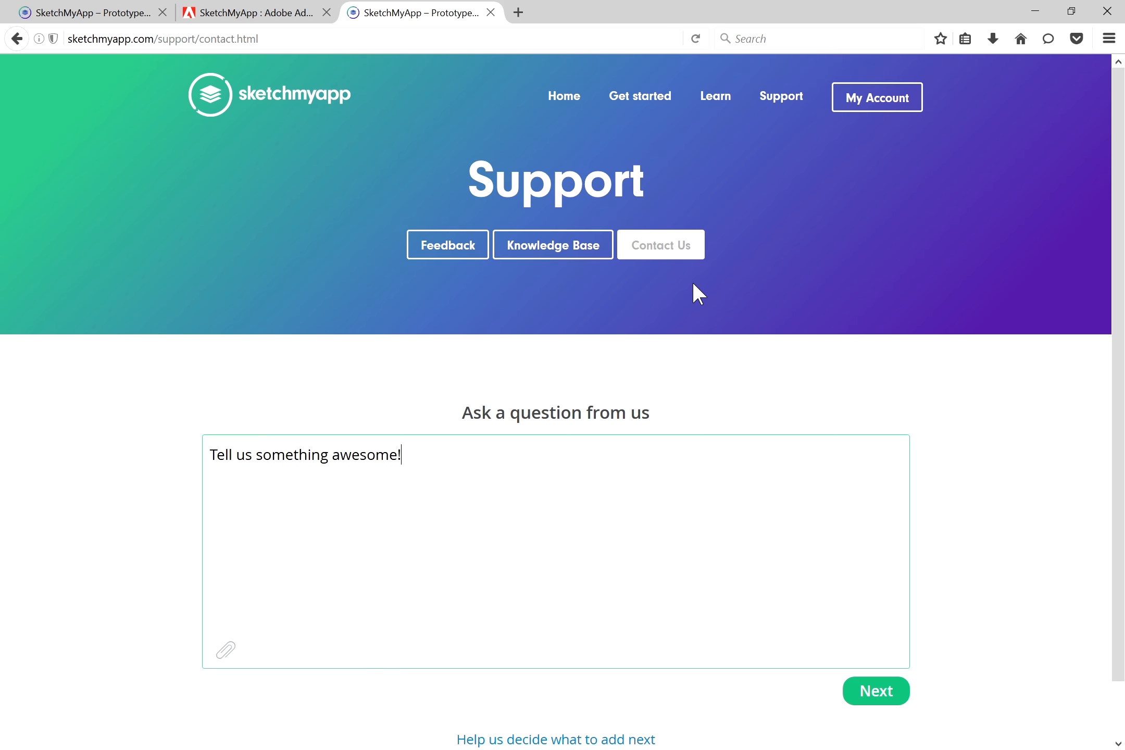